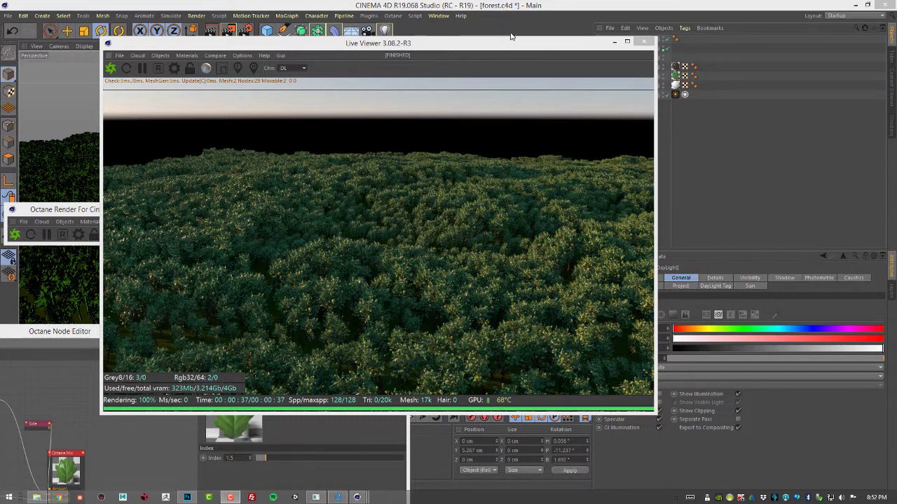
Step: Close the Live Viewer, move the tree out of Octane Scatter and delete the scatter
left_click(646, 44)
left_click(620, 58)
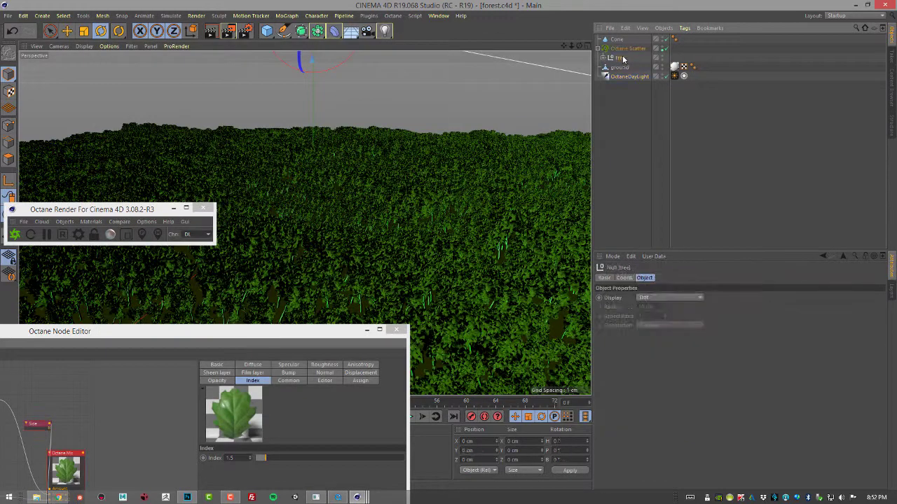
left_click_drag(622, 61, 621, 43)
left_click(625, 58)
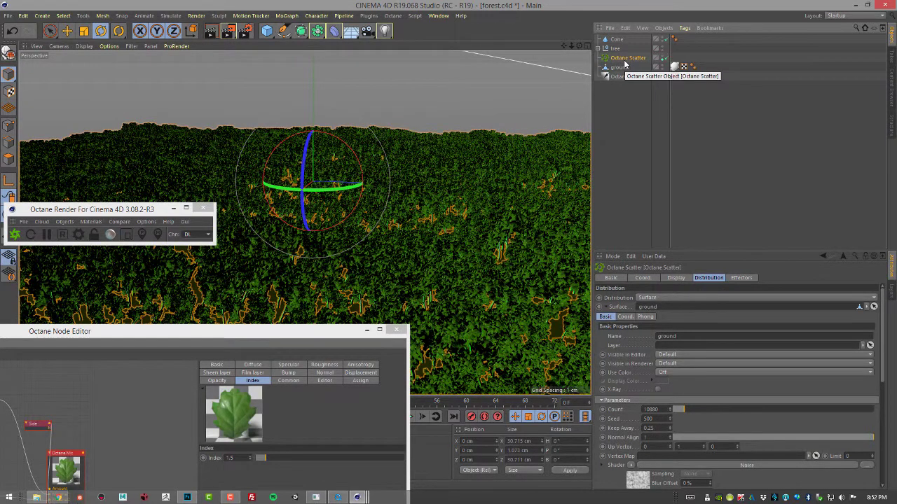
key("Delete")
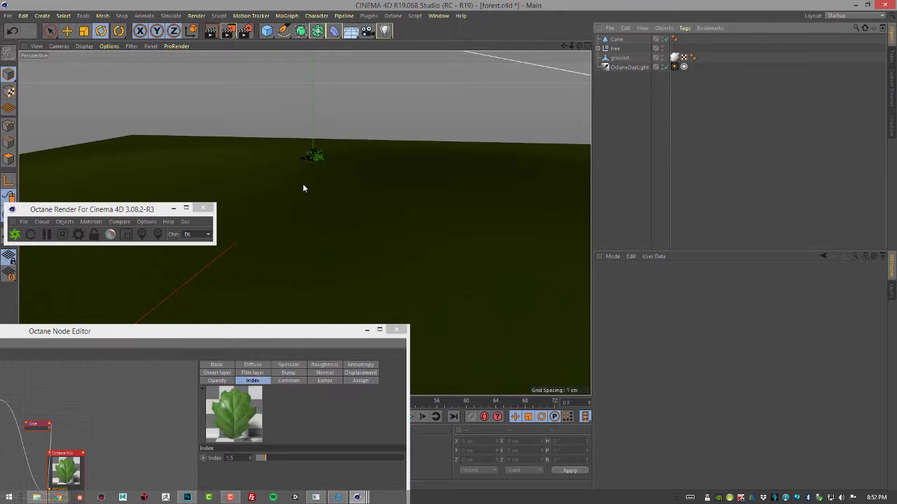
Step: Switch the viewport display to Lines and delete the Cone object
left_click_drag(303, 188, 378, 236, "alt")
scroll(378, 236, "up", 3)
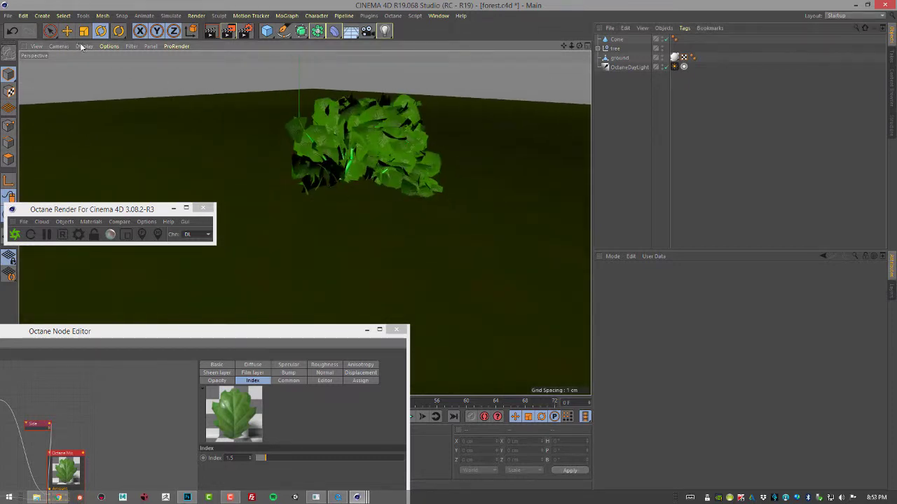
left_click(83, 46)
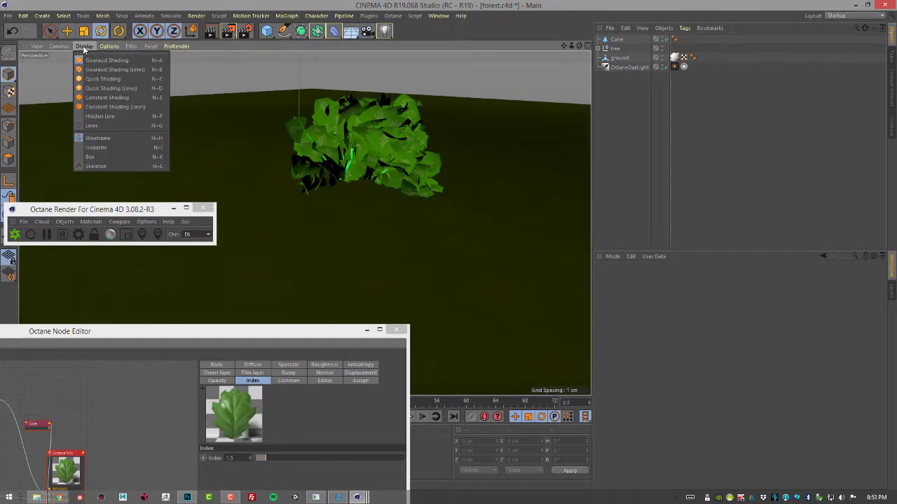
left_click(108, 128)
left_click_drag(342, 214, 231, 242, "alt")
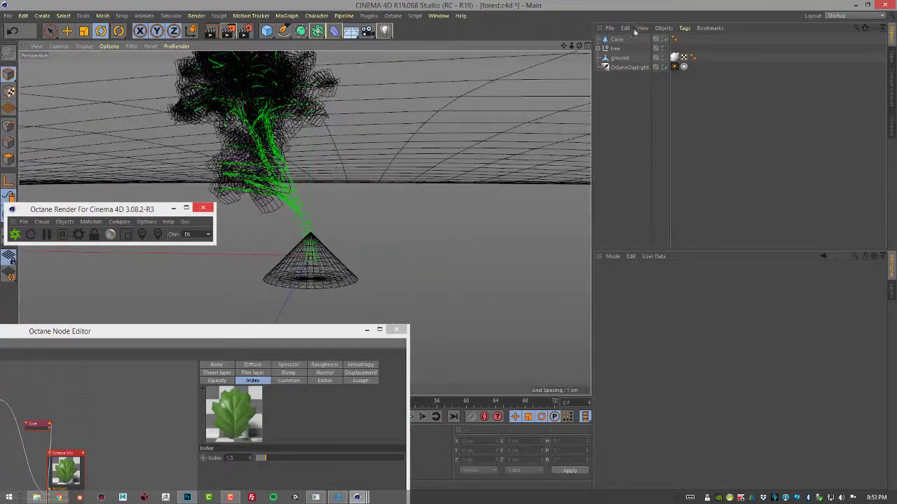
left_click(615, 40)
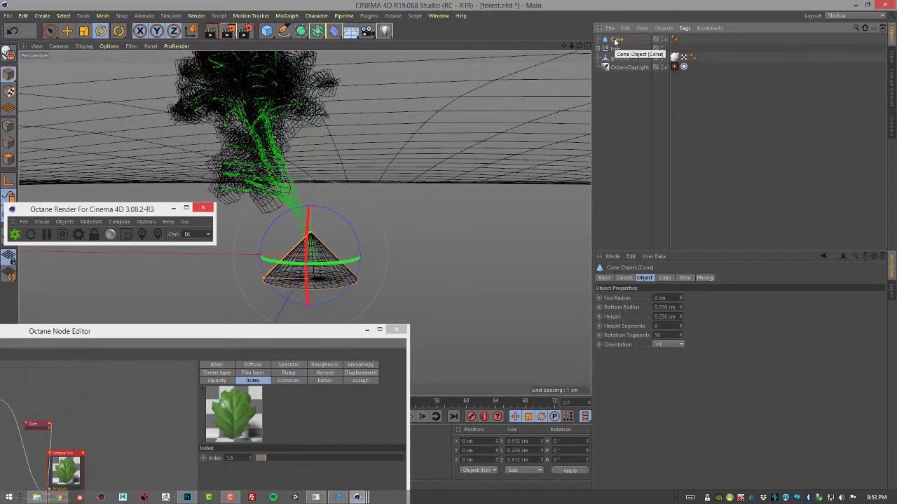
key("Delete")
Step: Enlarge the Octane Node Editor and inspect the bark_mat material's settings
left_click_drag(391, 186, 385, 238, "alt")
left_click_drag(273, 335, 530, 134)
middle_click_drag(238, 217, 323, 217)
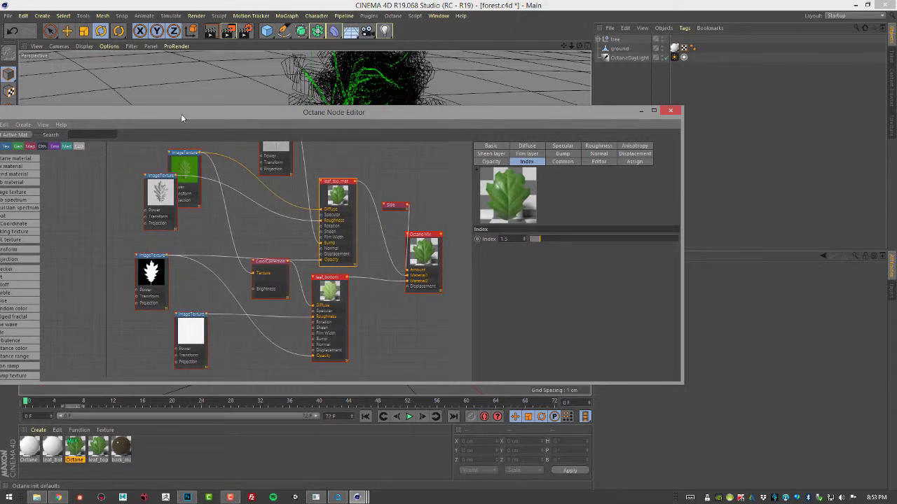
left_click_drag(181, 113, 262, 119)
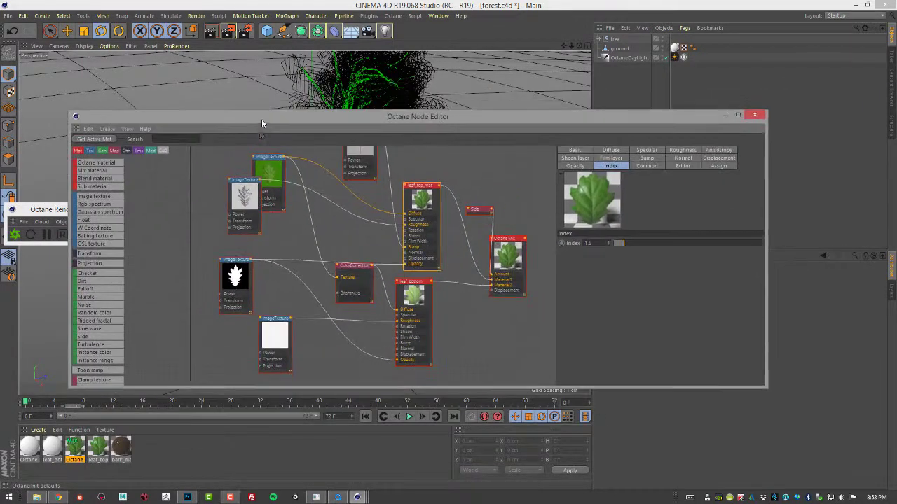
left_click(121, 447)
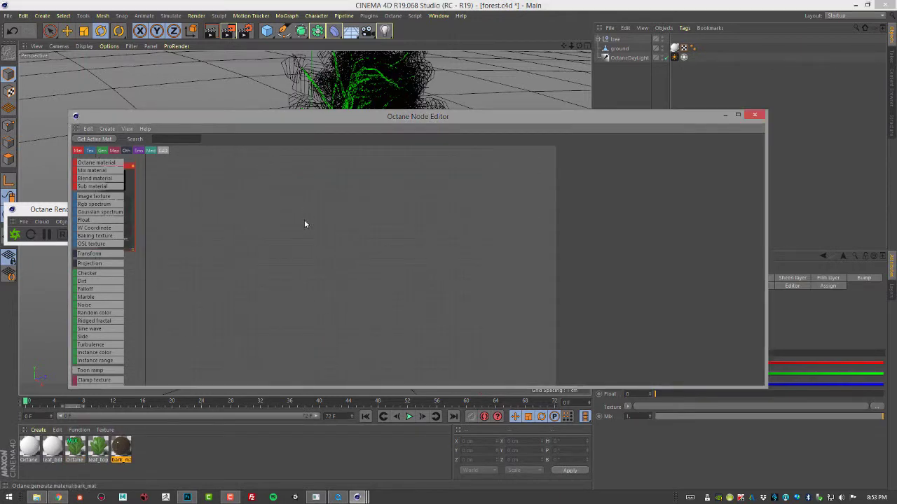
scroll(376, 231, "up", 4)
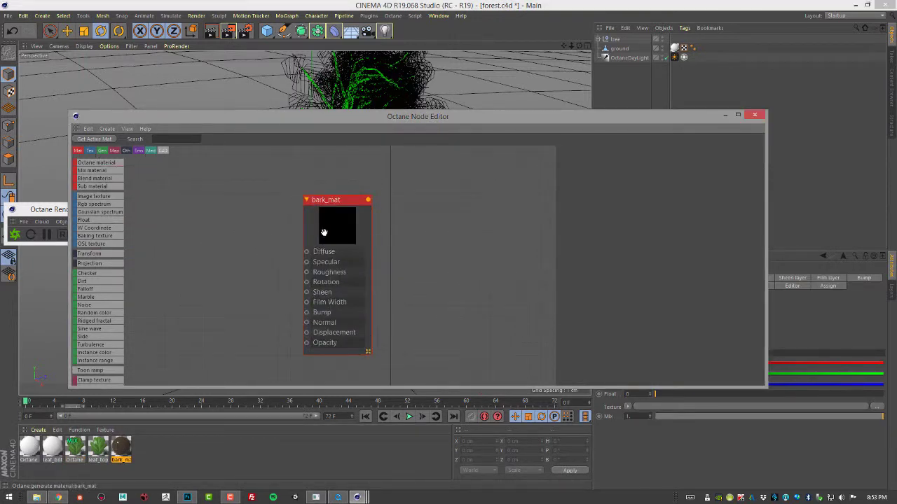
left_click(375, 208)
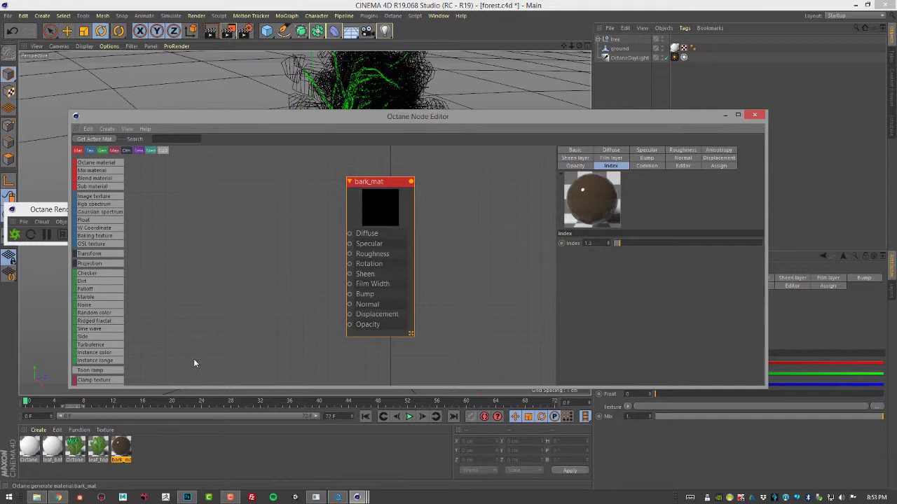
Step: Open the Octane Mix leaf network and spread out the Mix, leaf_top_mat and leaf_bottom nodes
left_click(77, 451)
middle_click_drag(441, 210, 321, 211)
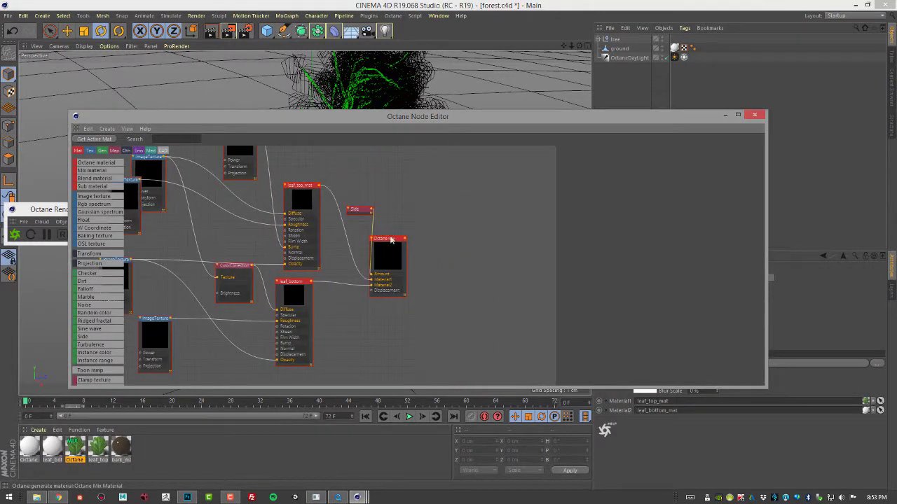
left_click_drag(392, 239, 434, 200)
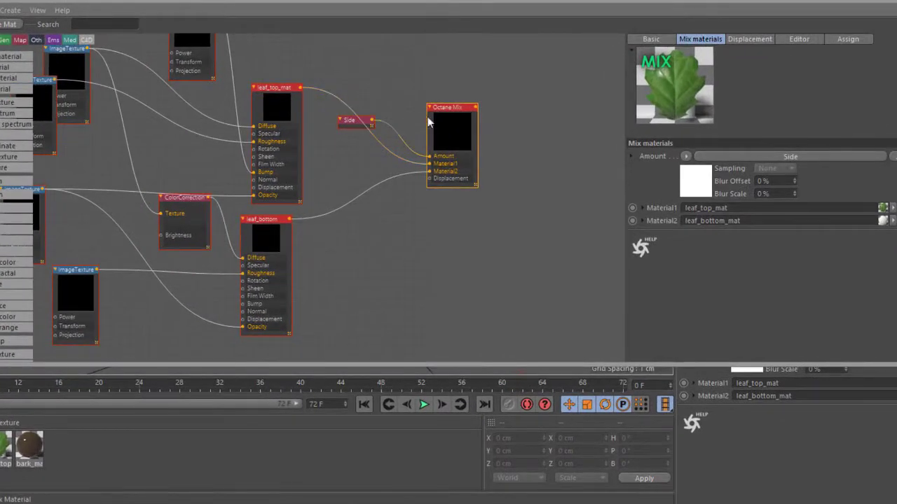
left_click_drag(266, 88, 266, 51)
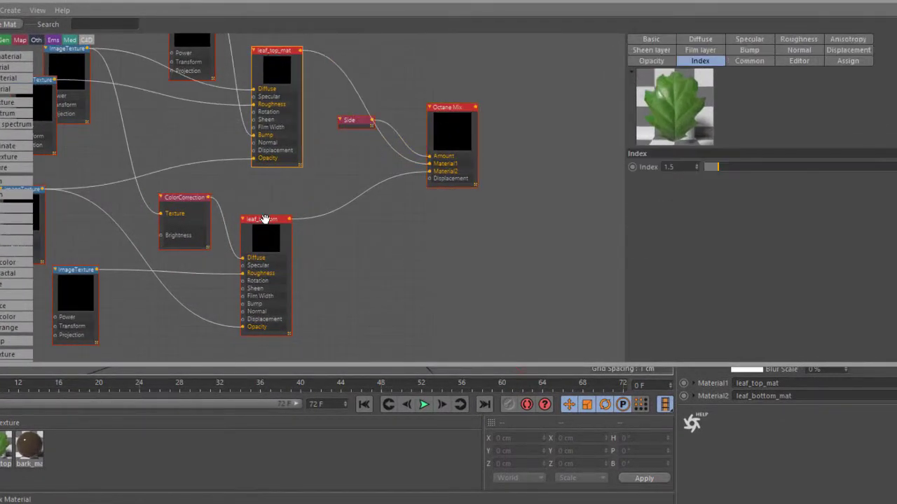
left_click_drag(266, 220, 284, 219)
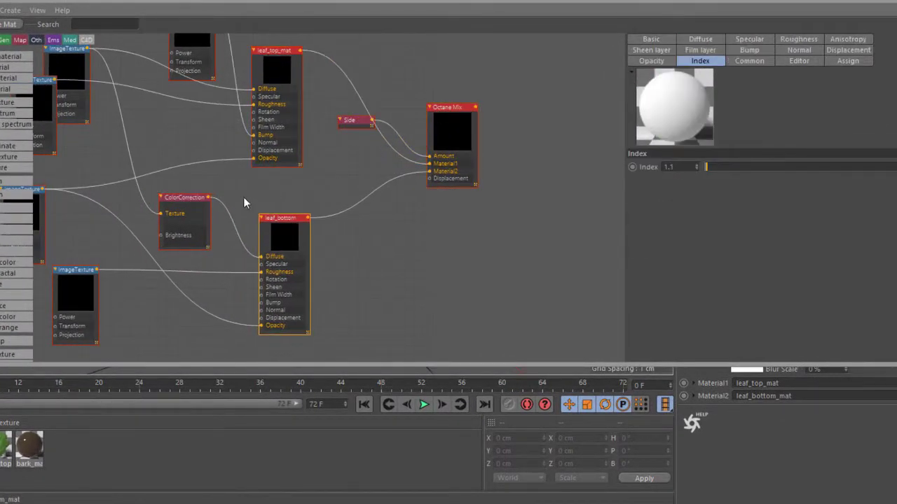
middle_click_drag(213, 172, 295, 190)
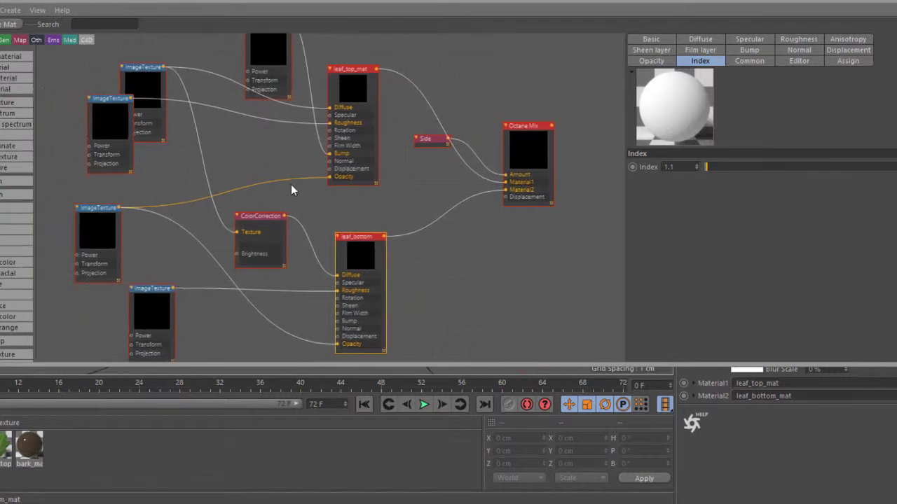
left_click(361, 69)
Step: Place the Side node next to Octane Mix and select Octane Mix to view its settings
middle_click_drag(213, 138, 232, 121)
middle_click_drag(366, 250, 383, 210)
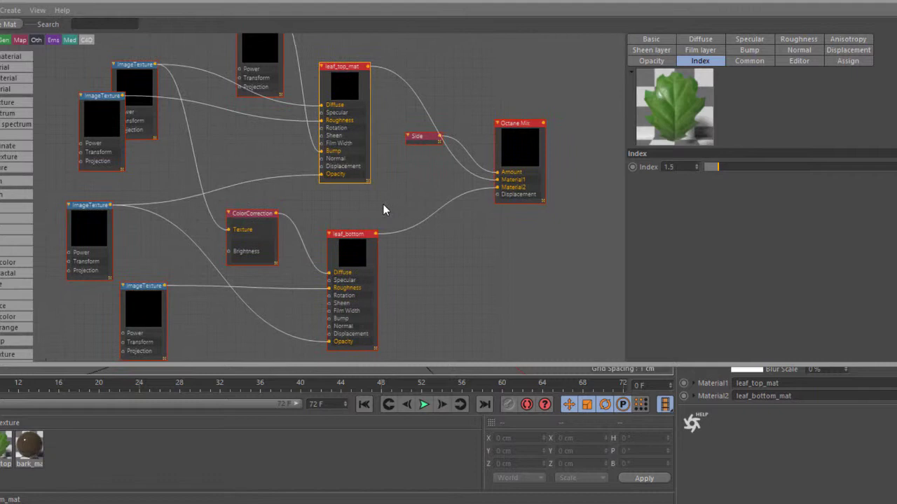
left_click_drag(358, 238, 348, 234)
left_click_drag(511, 124, 555, 128)
left_click_drag(433, 138, 490, 113)
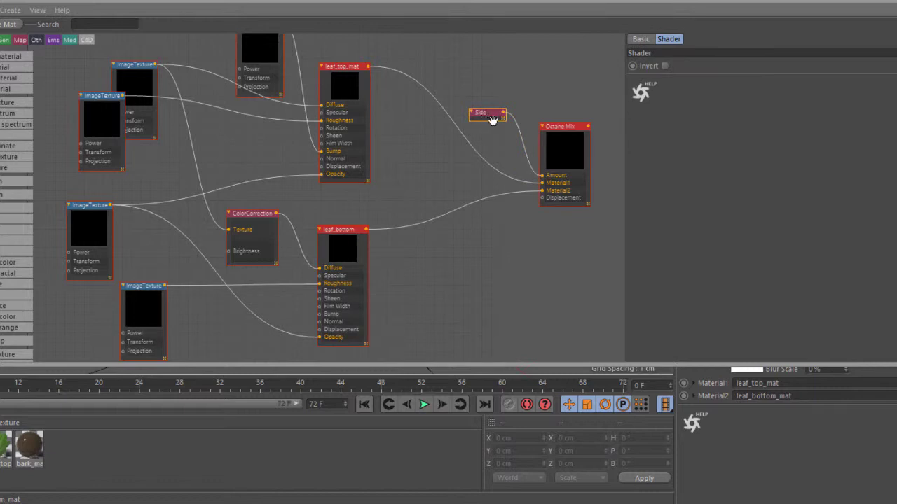
left_click(554, 128)
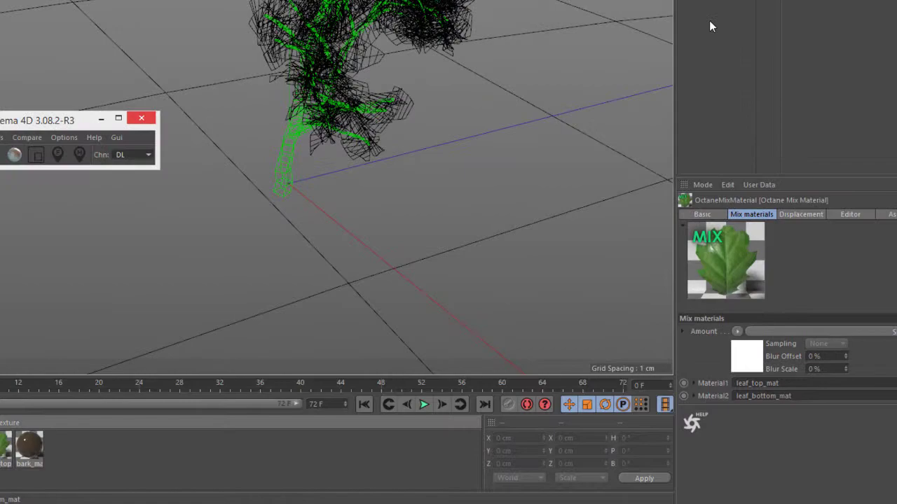
Step: Add a new Octane Scatter from the Octane Objects menu and return the viewport to shaded display
left_click_drag(378, 78, 426, 80, "alt")
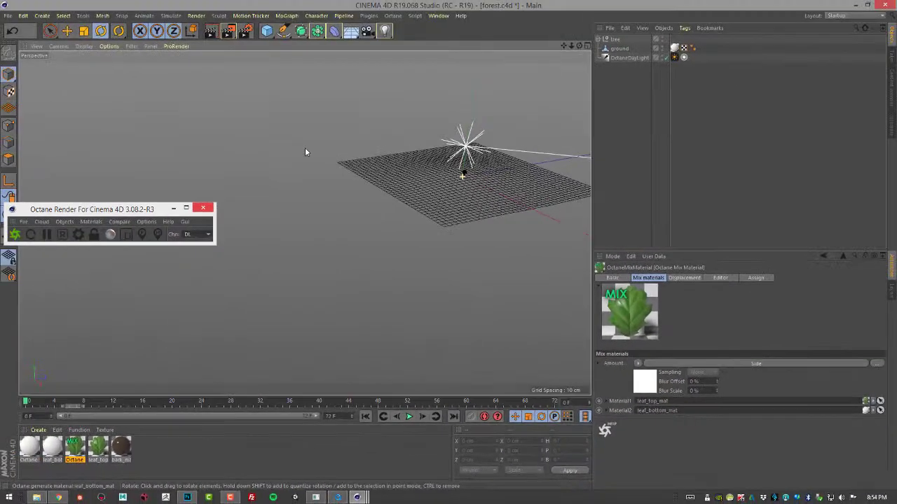
left_click_drag(296, 105, 453, 138, "alt")
left_click_drag(441, 181, 234, 192, "alt")
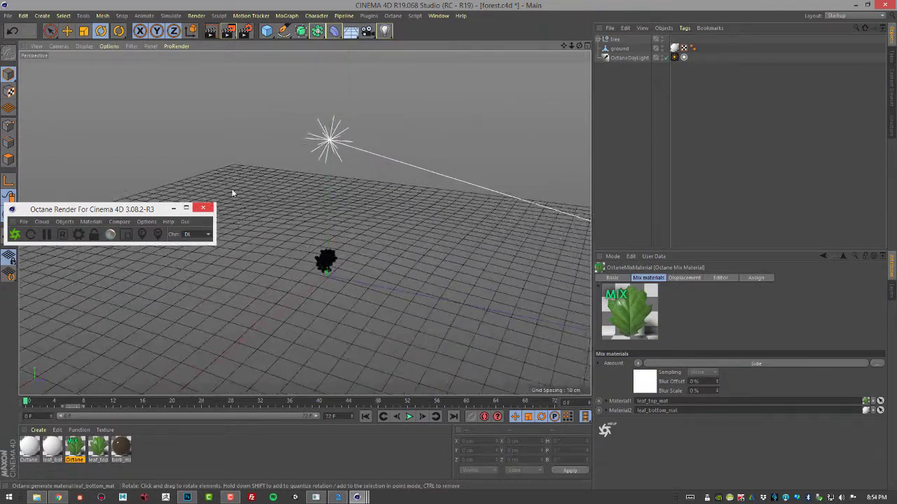
left_click_drag(64, 208, 129, 113)
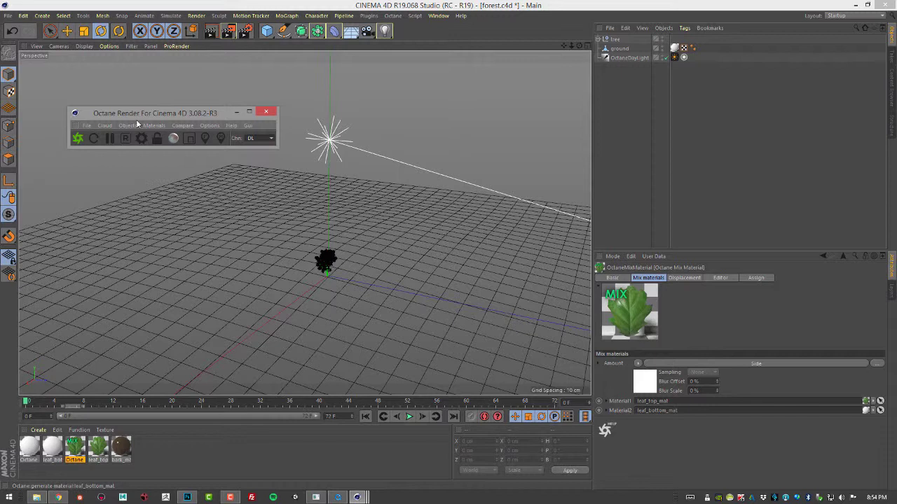
left_click(133, 125)
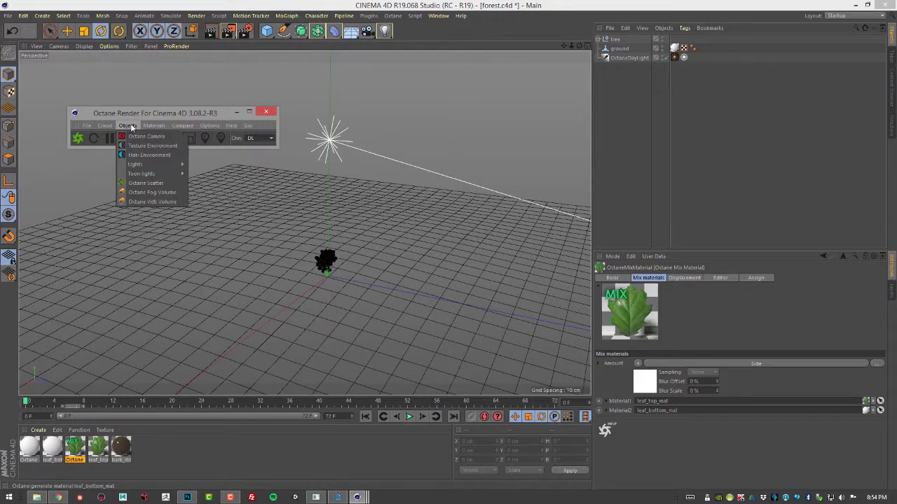
left_click(147, 184)
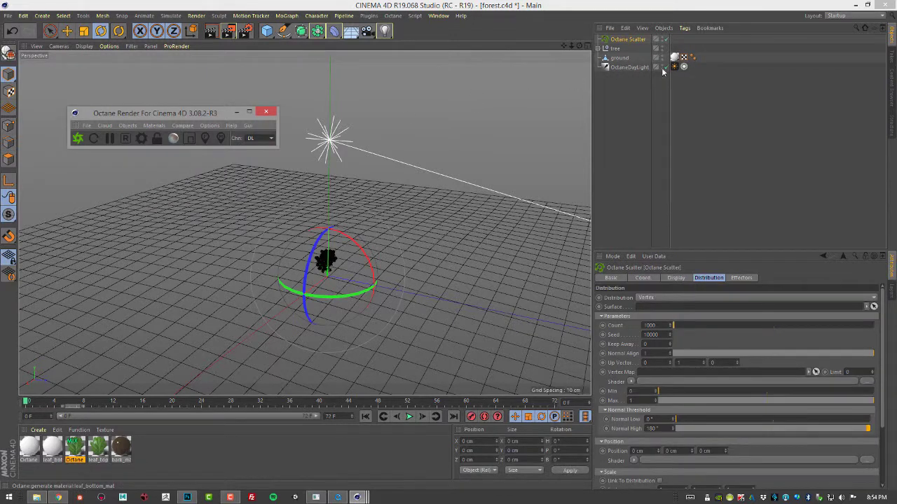
left_click(84, 46)
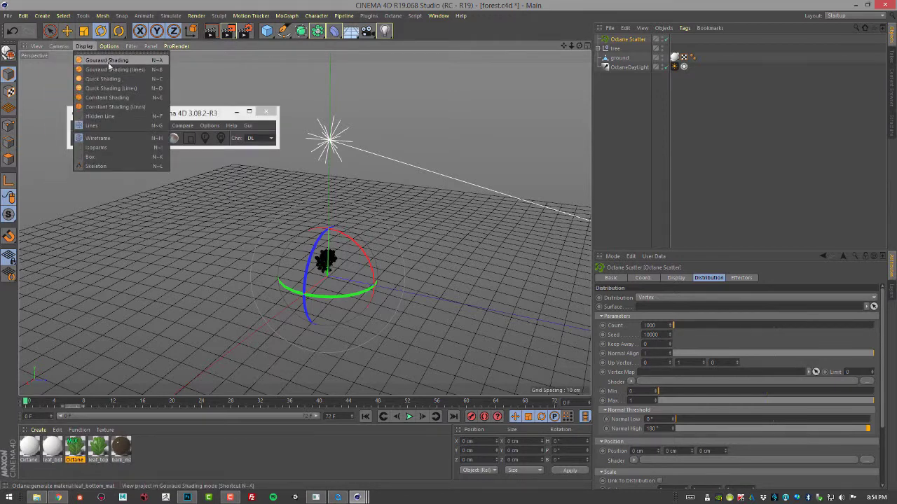
left_click(108, 62)
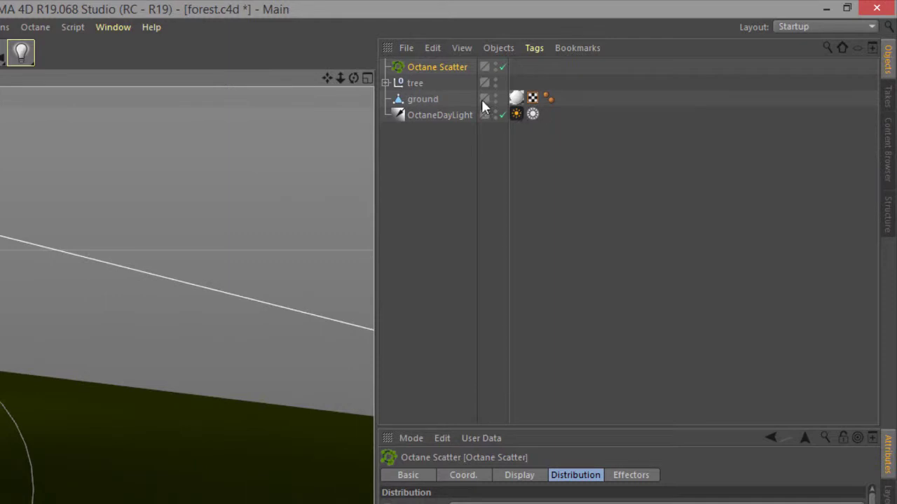
Step: Expand the tree null to show brush4Main and brush4Leaf, then parent it under Octane Scatter
left_click(415, 83)
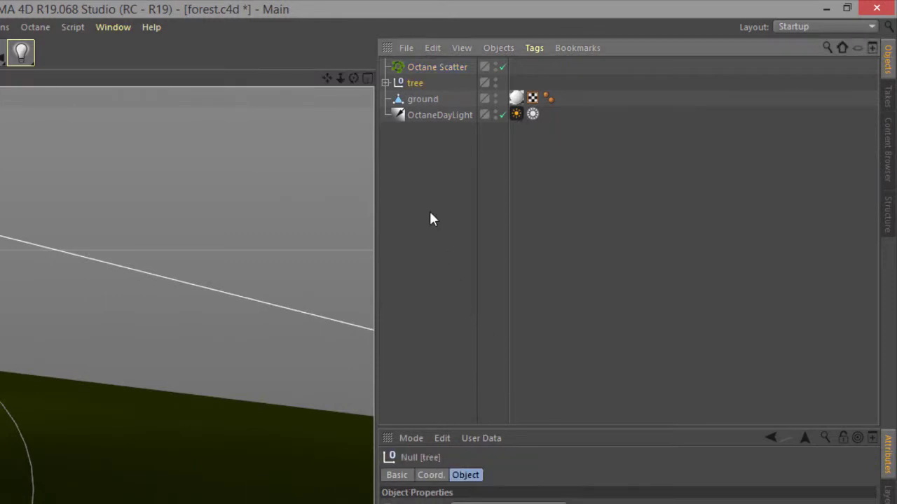
left_click(385, 83)
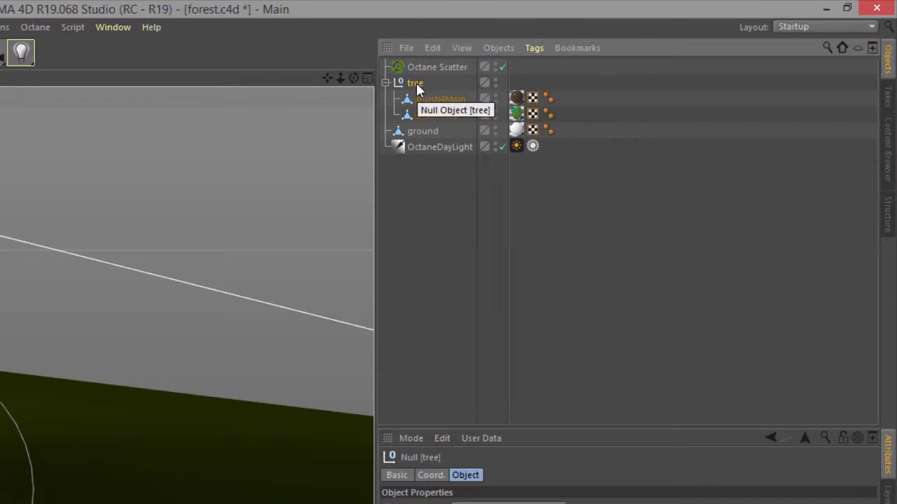
left_click_drag(417, 87, 442, 61)
left_click(440, 67)
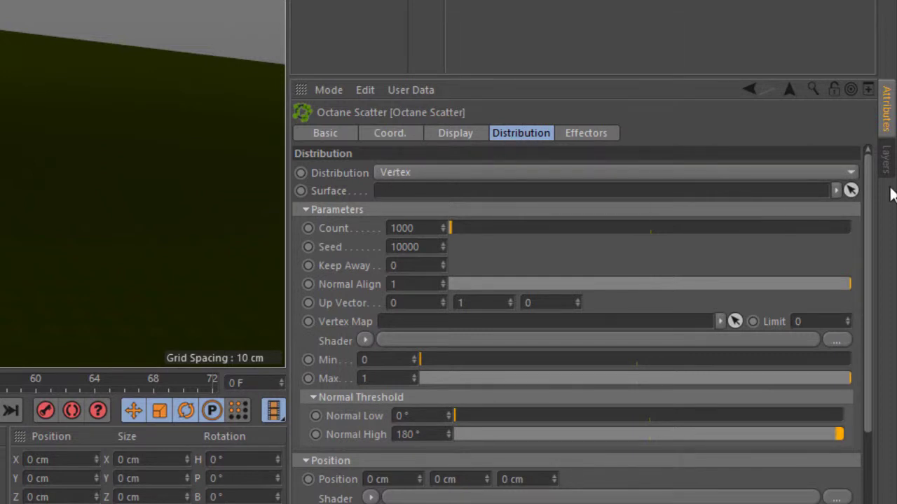
Step: Pick the ground object as the Octane Scatter's Surface
left_click(850, 191)
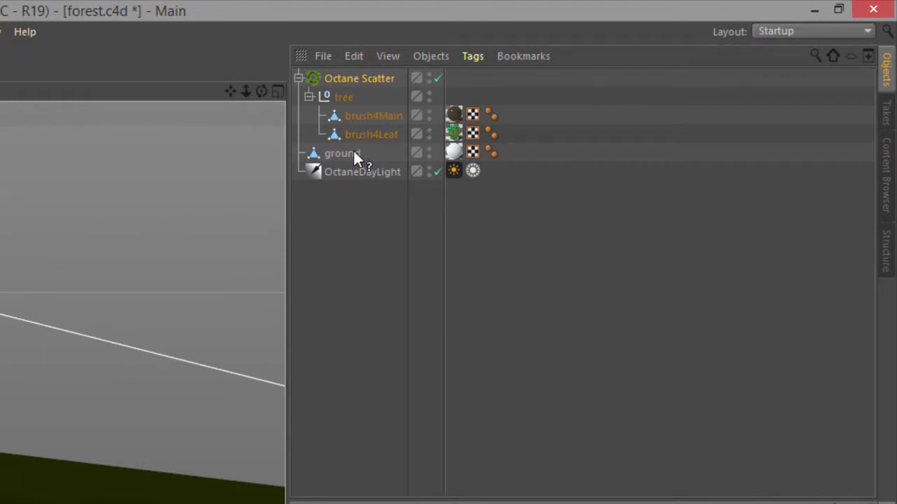
left_click(353, 153)
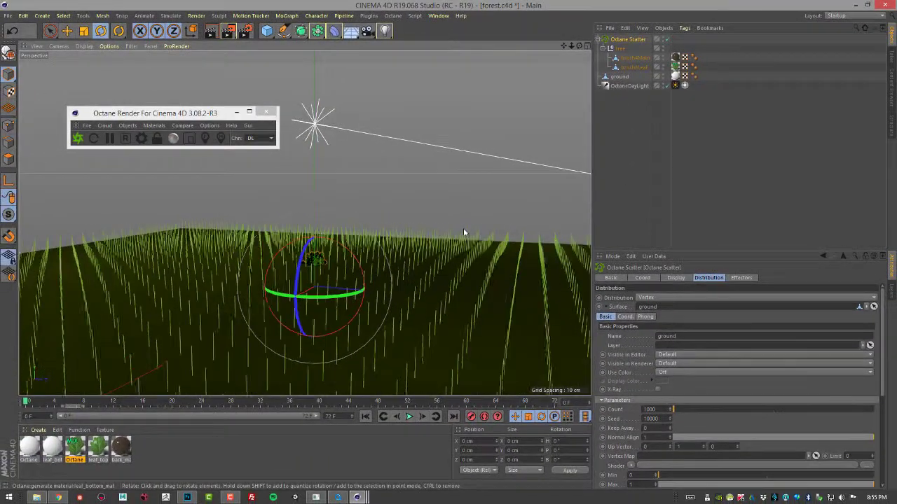
left_click_drag(463, 231, 371, 252, "alt")
right_click_drag(372, 253, 453, 262, "alt")
left_click_drag(452, 258, 393, 245, "alt")
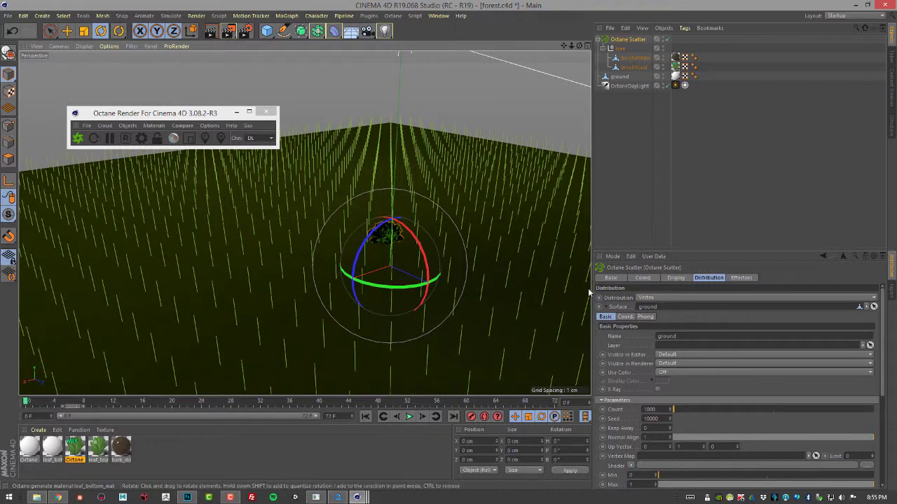
mouse_move(508, 266)
left_mouse_down("alt")
mouse_move(489, 261)
mouse_move(498, 265)
left_mouse_up("alt")
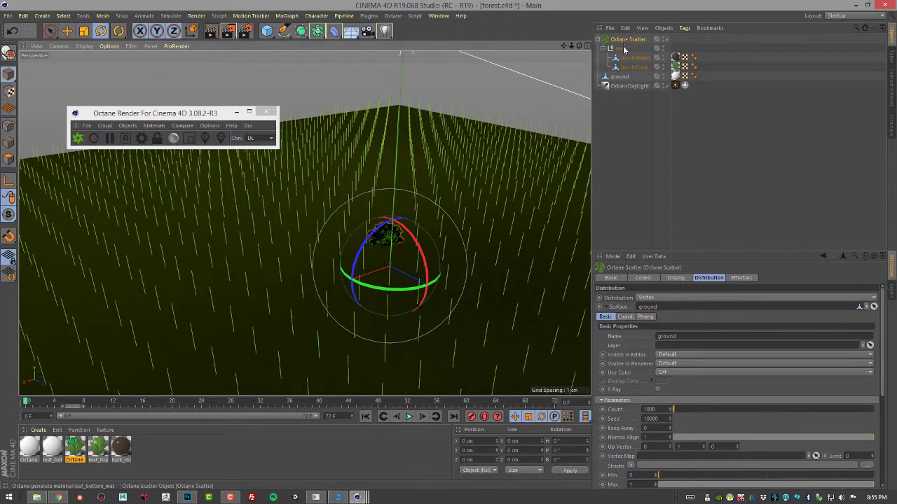
Step: Switch the scatter's Distribution from Vertex to Surface
left_click(621, 77)
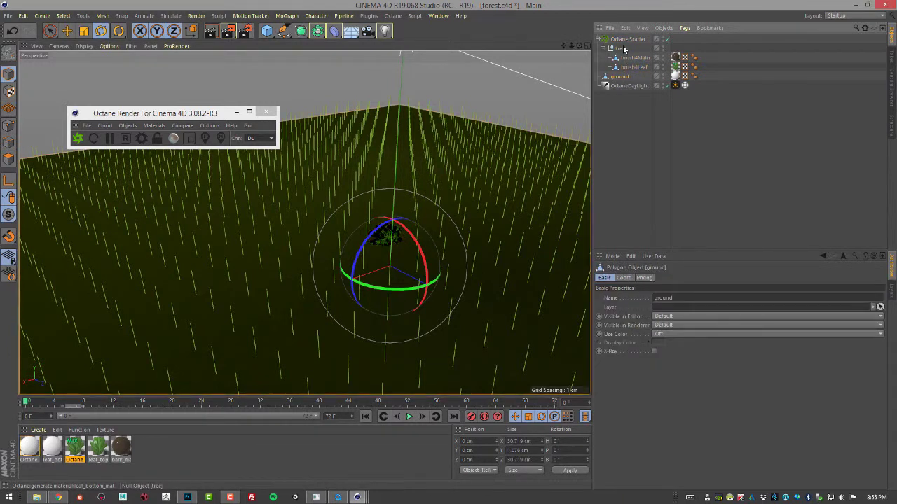
left_click(622, 49)
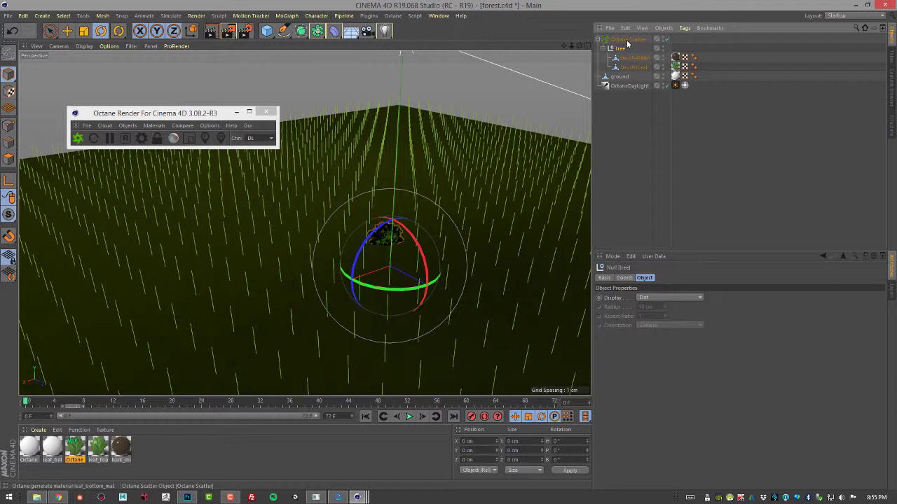
left_click(627, 40)
left_click(649, 298)
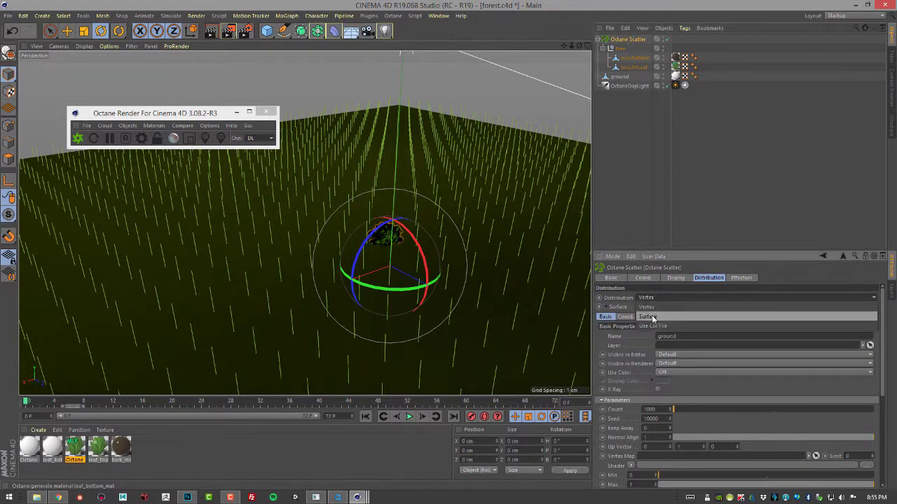
left_click(666, 316)
mouse_move(494, 249)
left_mouse_down()
mouse_move(505, 263)
mouse_move(514, 255)
mouse_move(496, 248)
left_mouse_up()
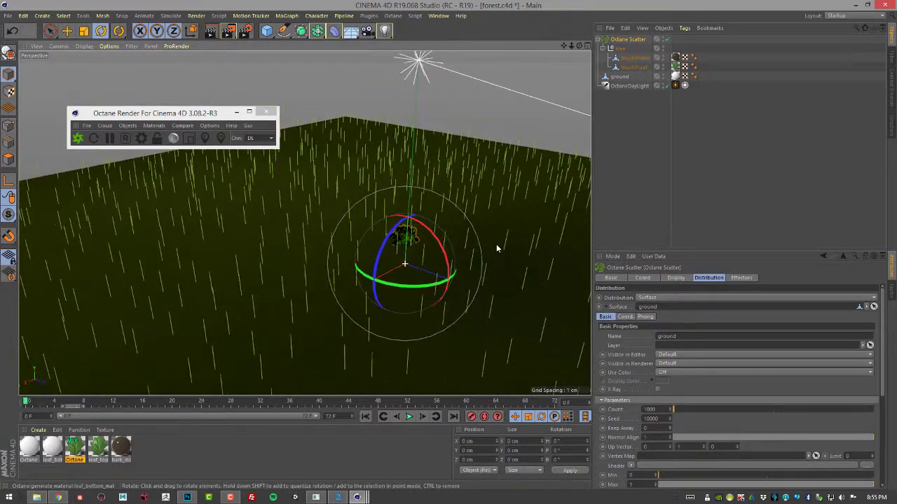
left_click(394, 16)
left_click(403, 40)
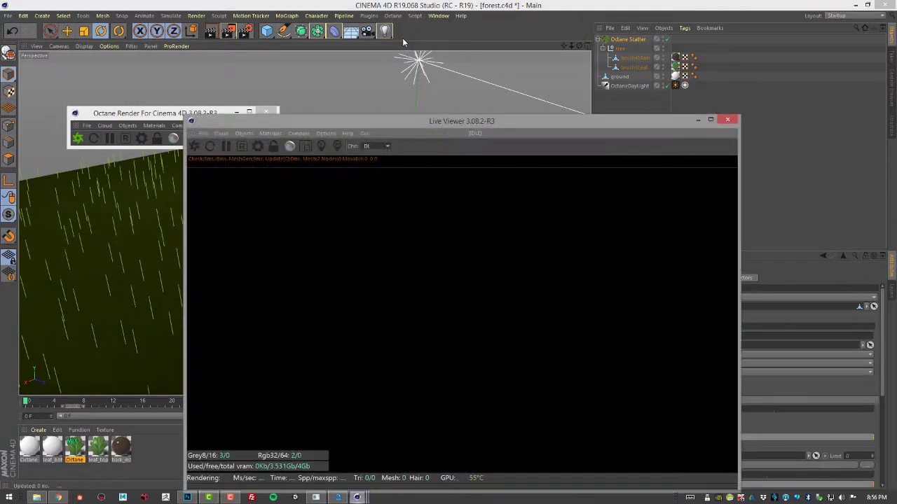
left_click_drag(301, 121, 210, 69)
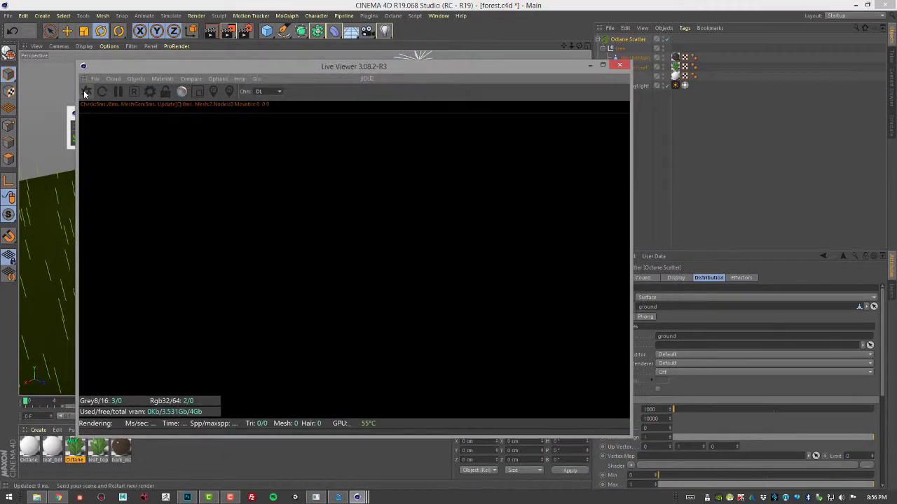
left_click(86, 91)
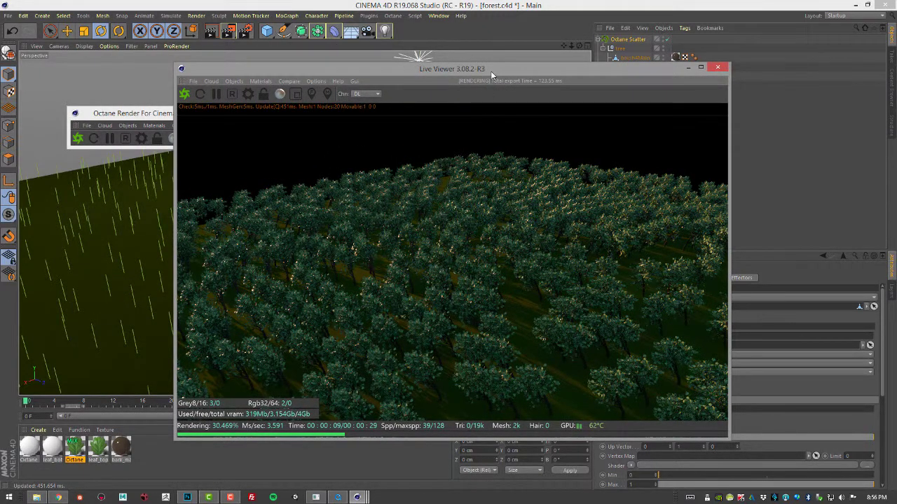
left_click_drag(490, 71, 381, 60)
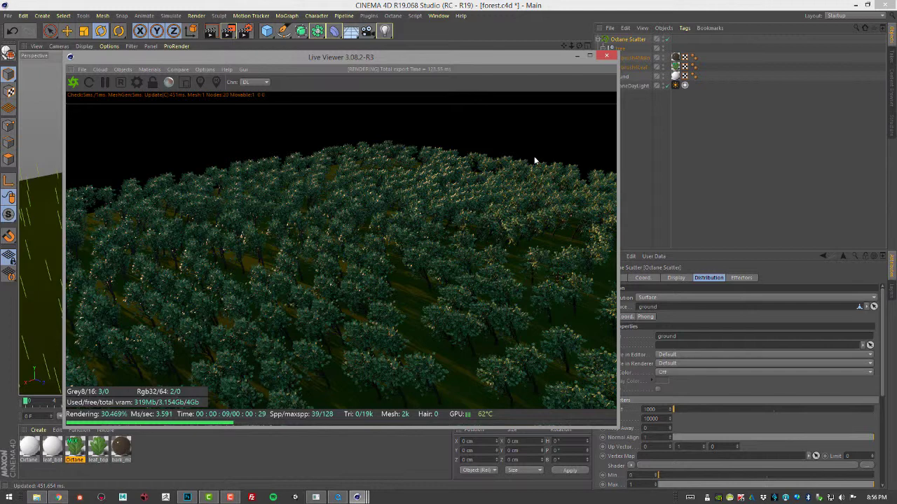
left_click_drag(541, 59, 468, 57)
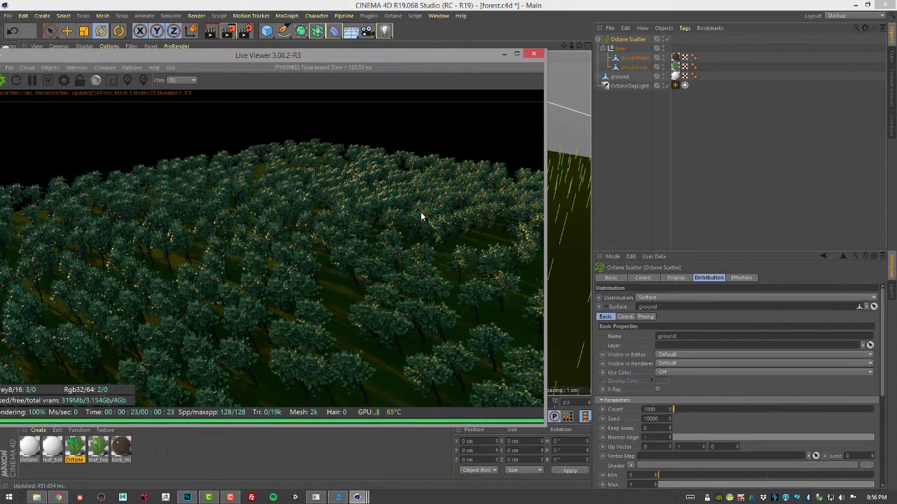
left_click(533, 53)
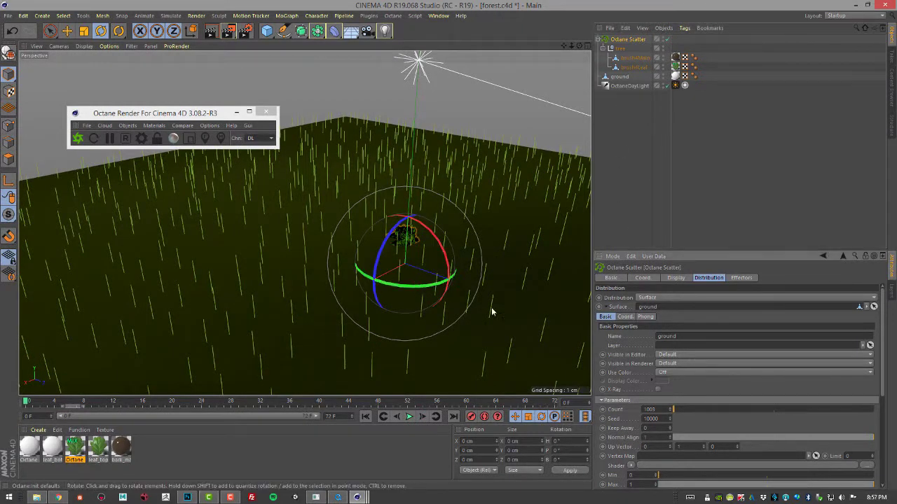
Step: Change Octane Scatter's Display Type from Line to Object to show full tree instances
mouse_move(492, 312)
left_mouse_down("alt")
mouse_move(469, 304)
mouse_move(483, 306)
left_mouse_up("alt")
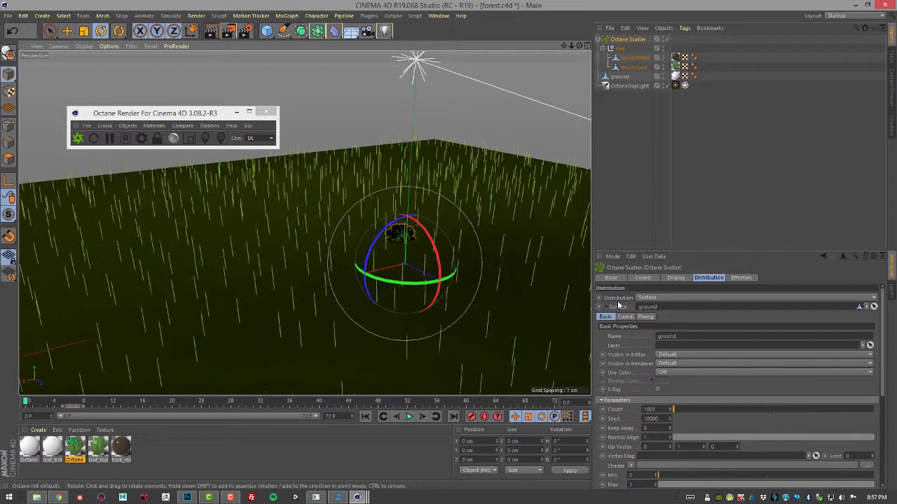
left_click(676, 277)
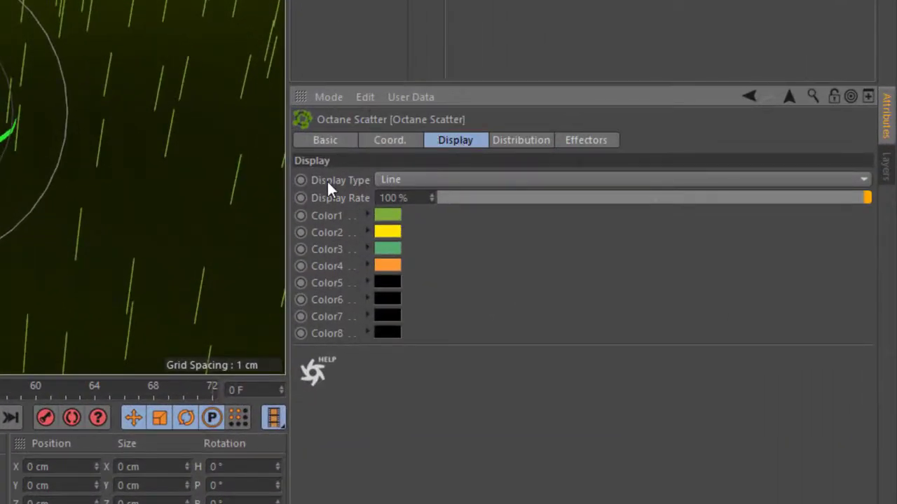
left_click(389, 183)
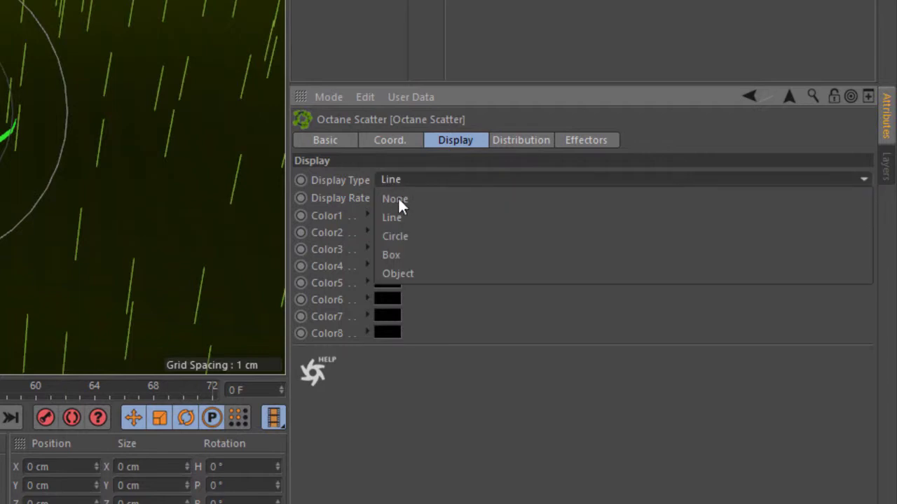
left_click(405, 274)
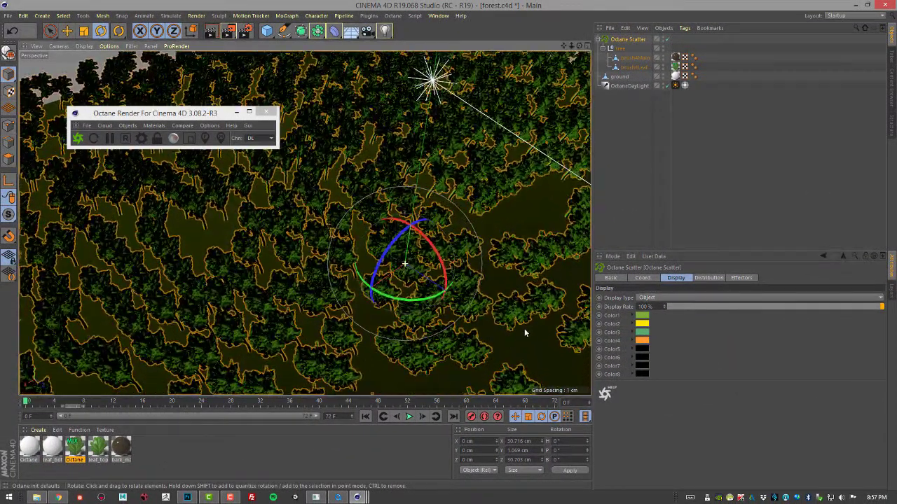
left_click_drag(524, 334, 384, 298, "alt")
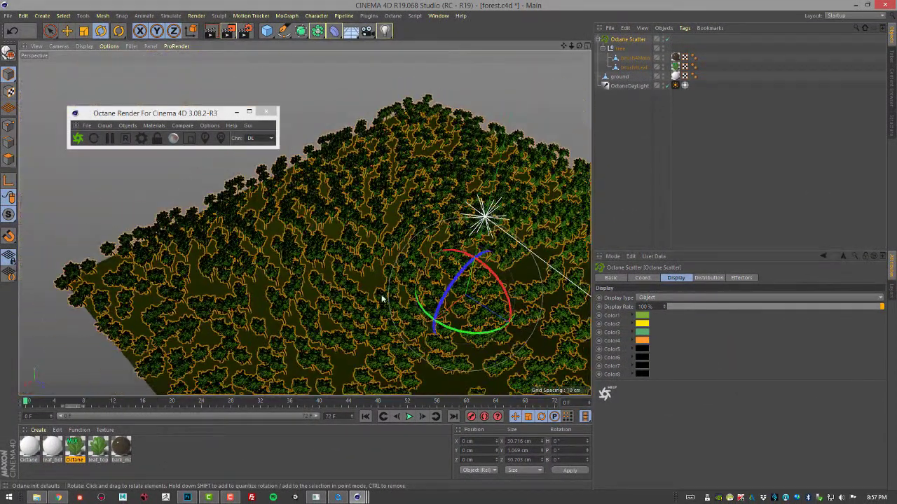
left_click_drag(335, 282, 315, 234, "alt")
Step: Raise the Octane Scatter tree count to 2083 for a denser forest
left_click(709, 277)
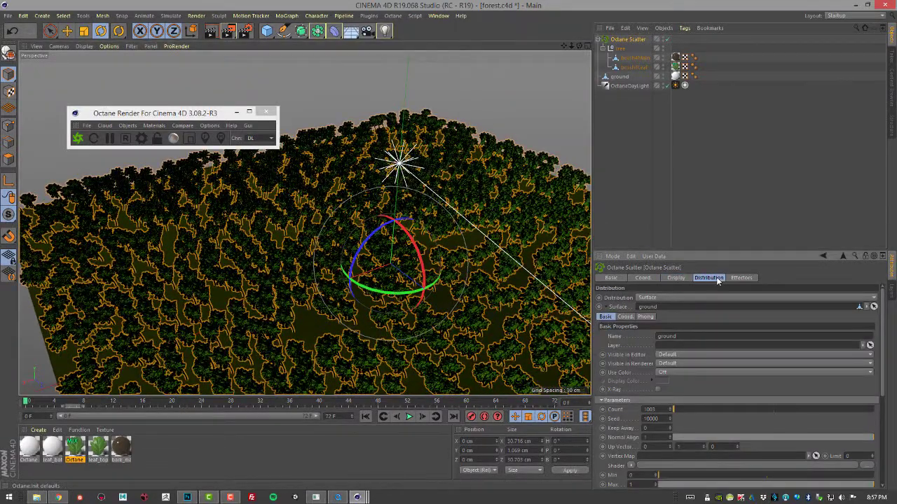
scroll(612, 294, "down", 3)
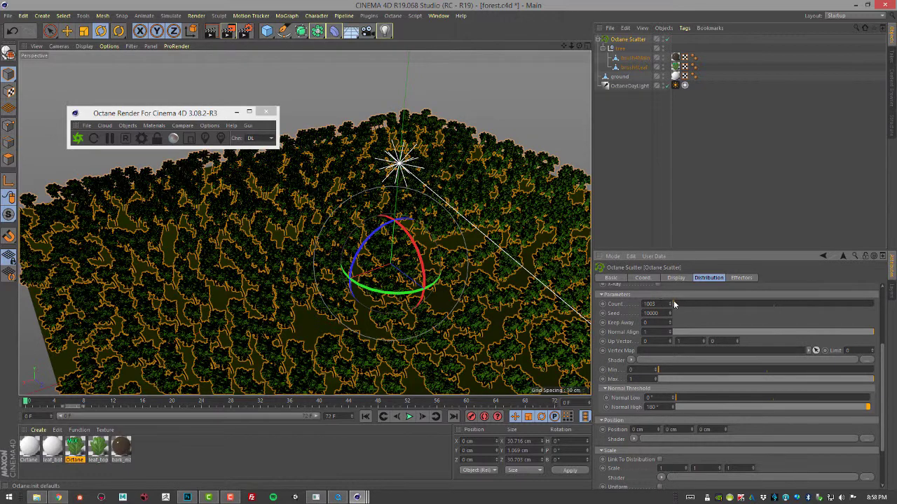
left_click_drag(674, 308, 676, 311)
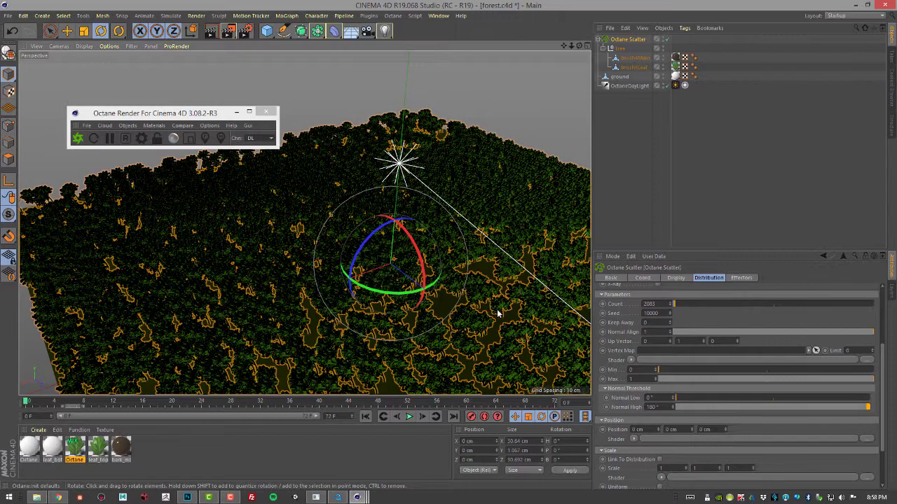
left_click_drag(505, 315, 517, 301, "alt")
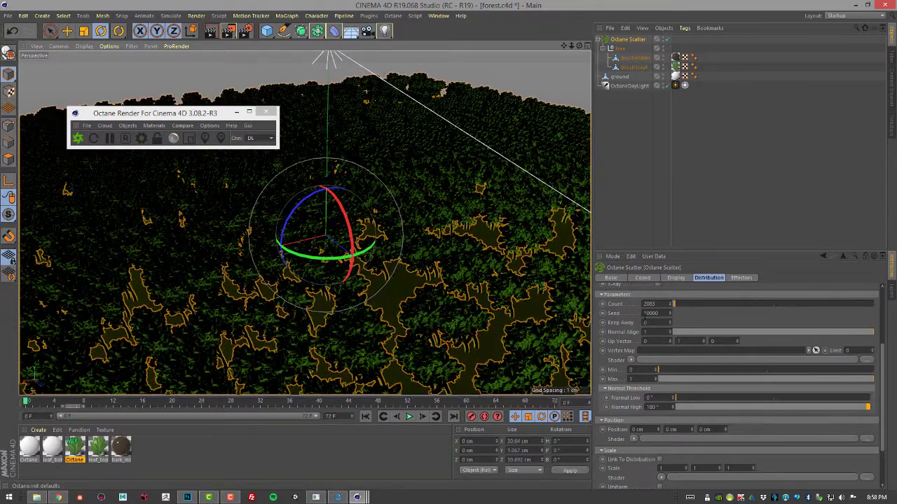
Step: Try Keep Away values of 5 and 1, then settle on 0.25
double_click(646, 323)
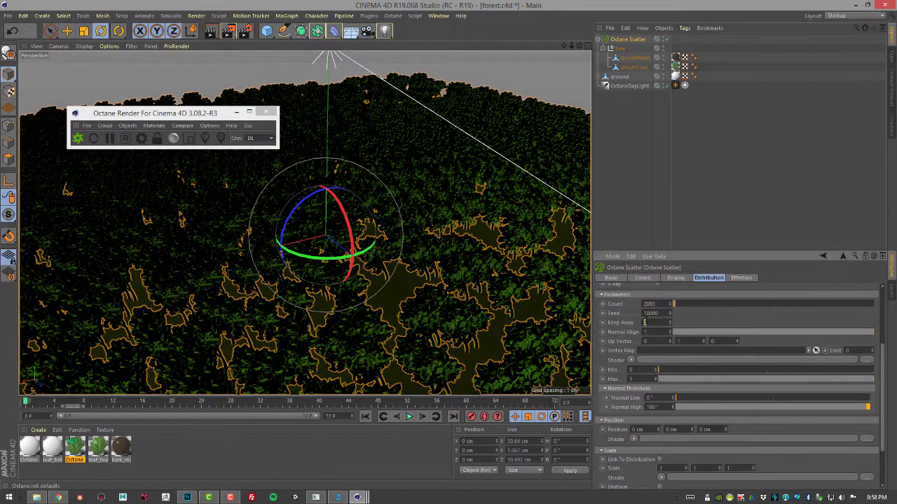
type("5")
key("Return")
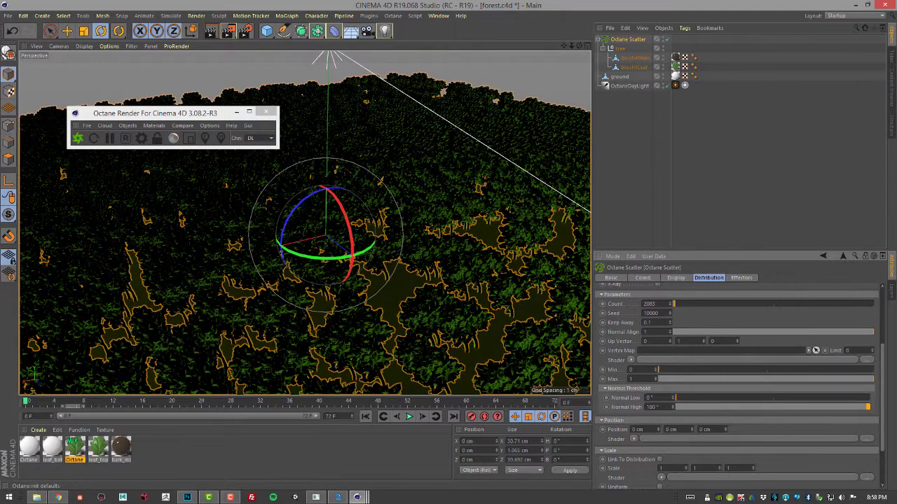
double_click(645, 322)
type("1")
key("Return")
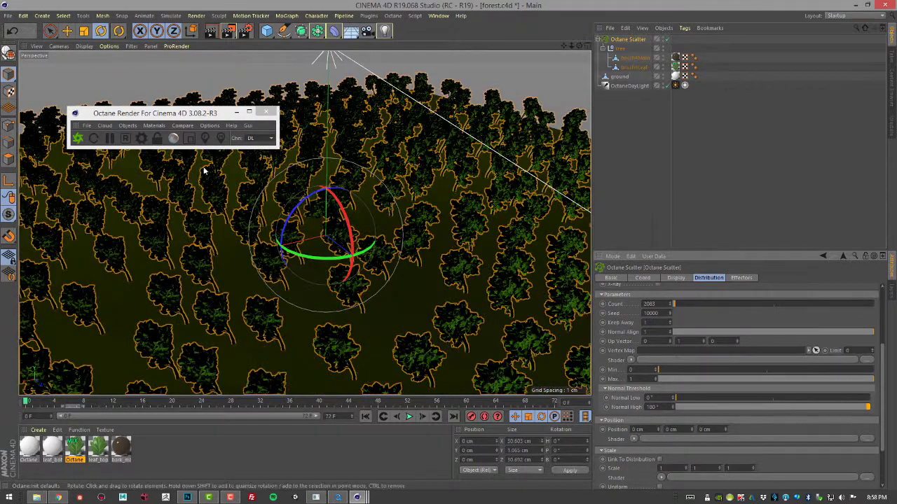
left_click_drag(522, 259, 494, 312, "alt")
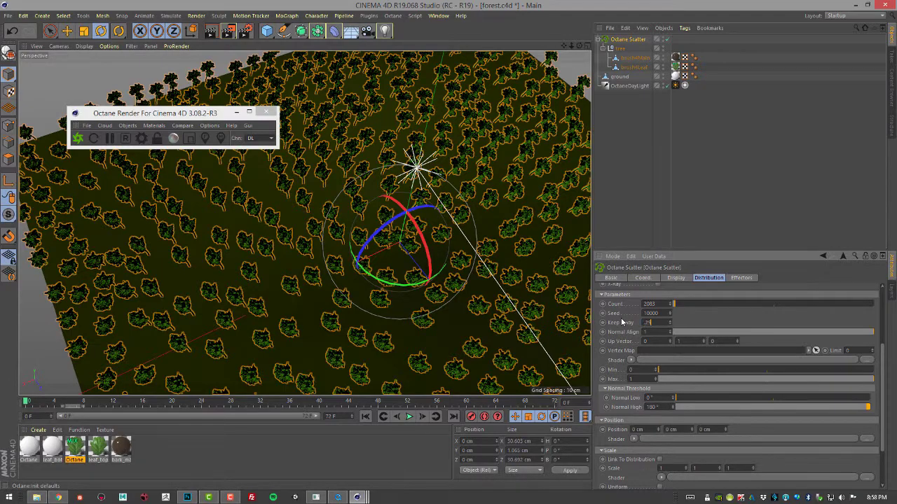
key("Return")
left_click_drag(383, 330, 367, 317, "alt")
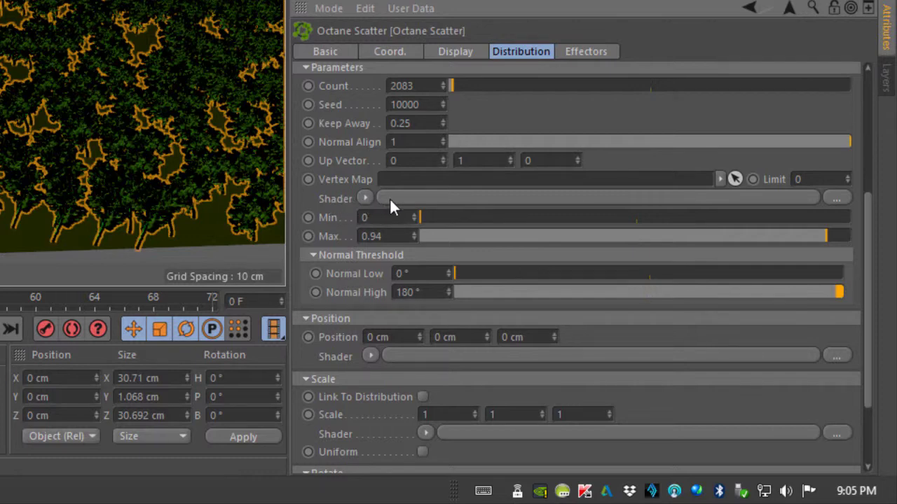
Step: Drive the scatter distribution with a Noise shader
left_click(365, 198)
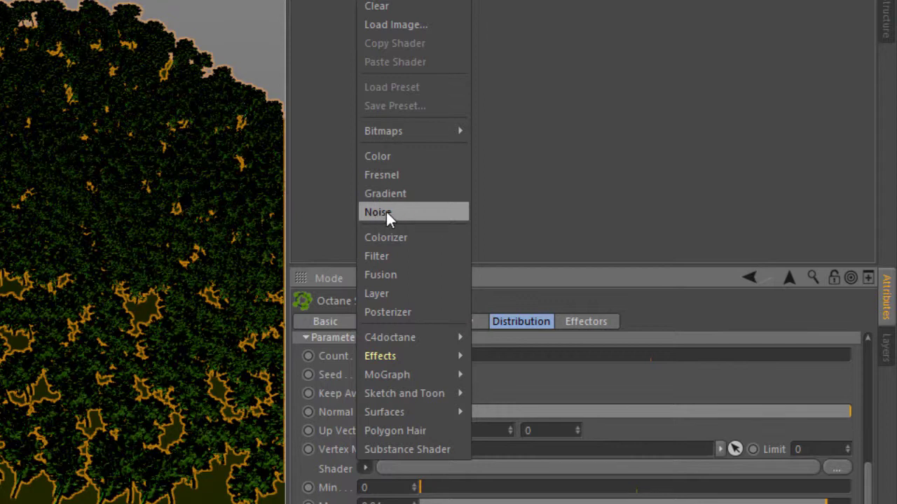
mouse_move(418, 336)
left_click(412, 212)
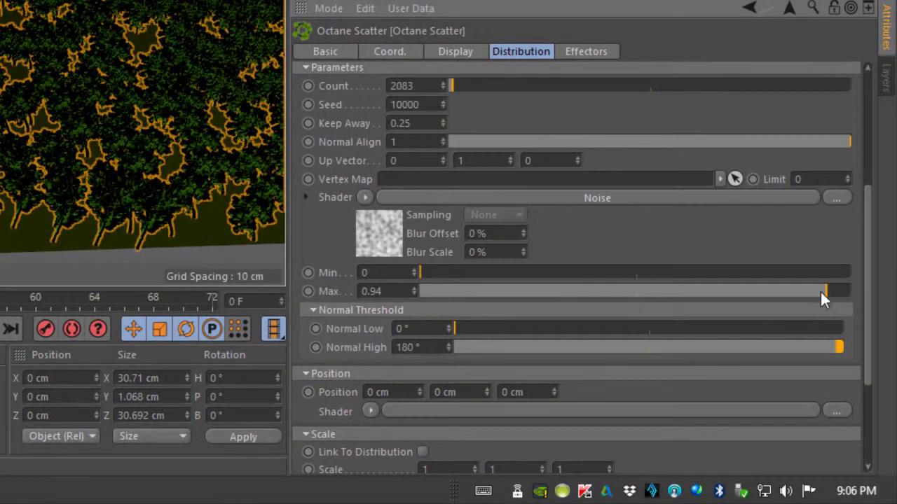
Step: Set the noise distribution Min to 0.07 and Max to 0.77
left_click_drag(821, 293, 615, 314)
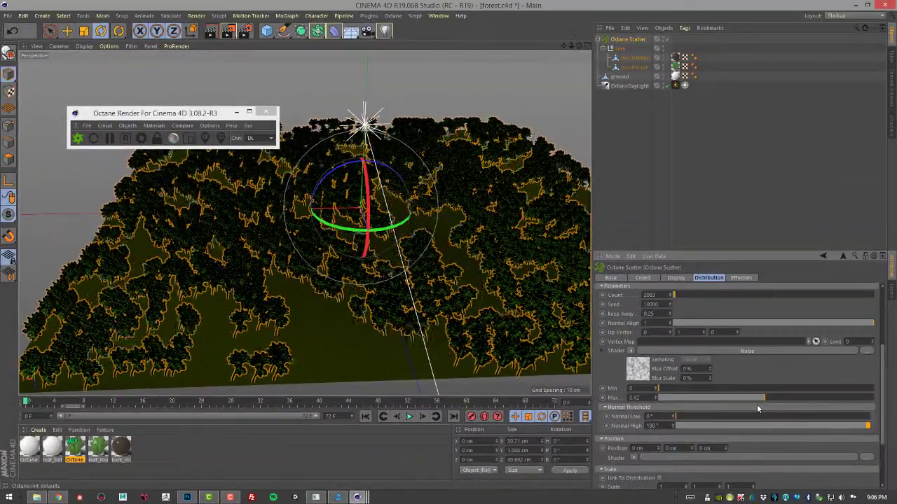
left_click_drag(757, 405, 787, 415)
left_click(673, 391)
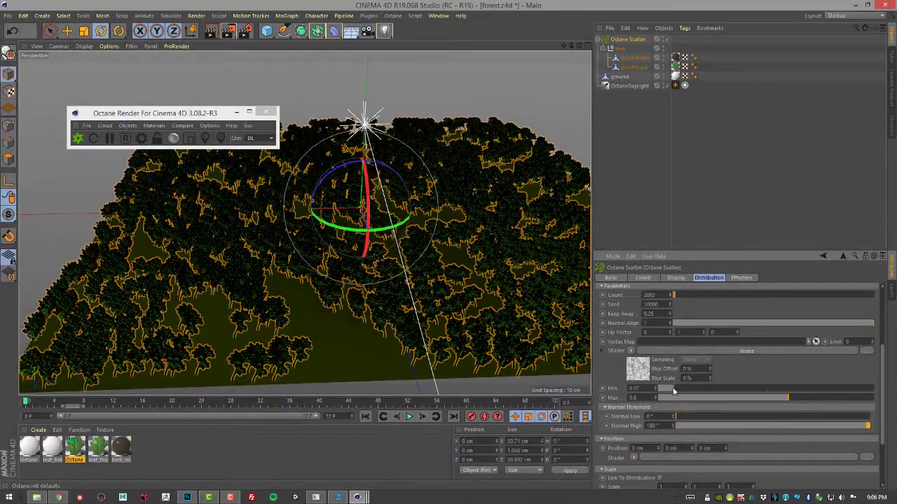
mouse_move(674, 391)
left_mouse_down()
mouse_move(827, 394)
mouse_move(673, 399)
left_mouse_up()
left_click_drag(777, 398, 825, 397)
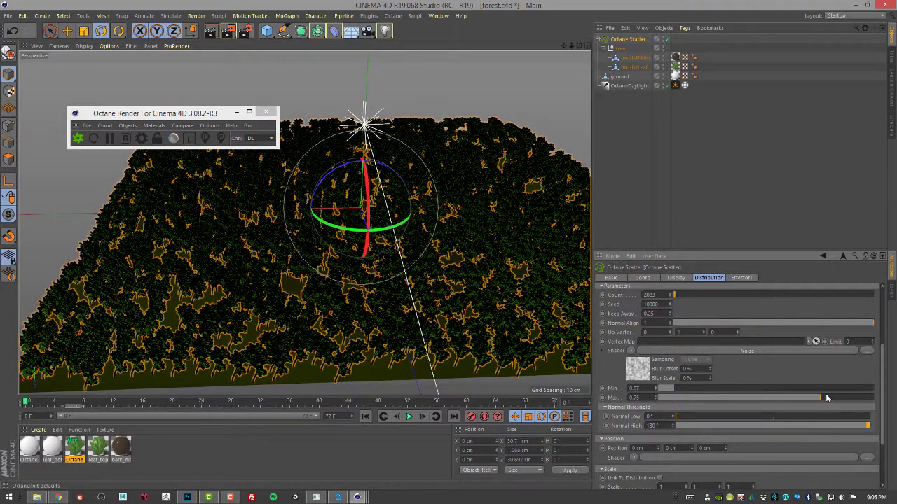
Step: Try Cell Noise, Cranal and Turbulence as the distribution noise type
left_click(725, 351)
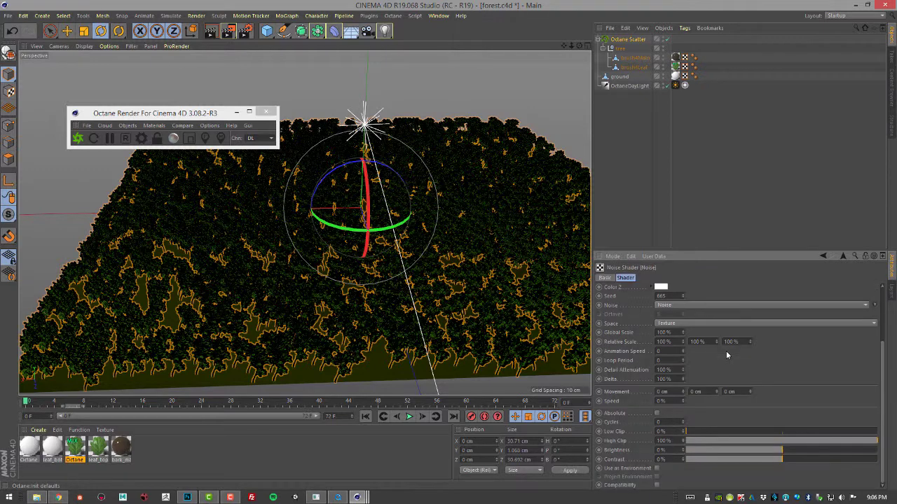
left_click(672, 306)
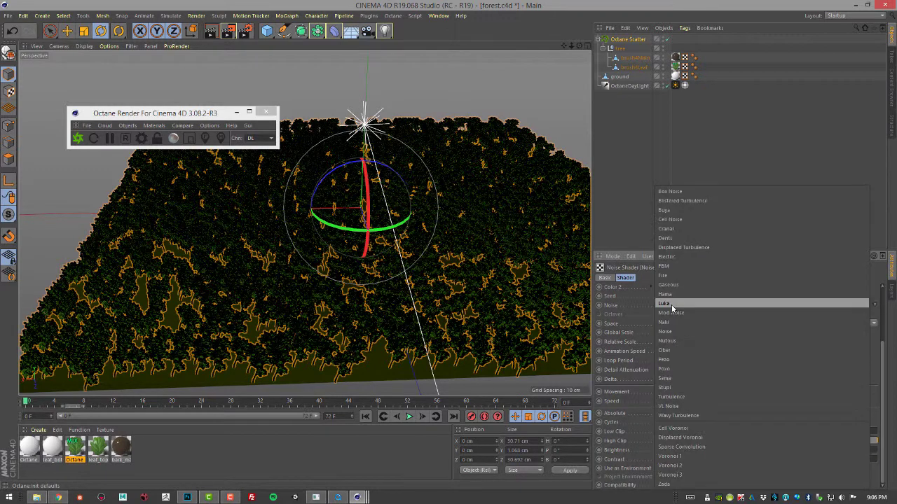
left_click(677, 219)
left_click_drag(538, 282, 537, 311, "alt")
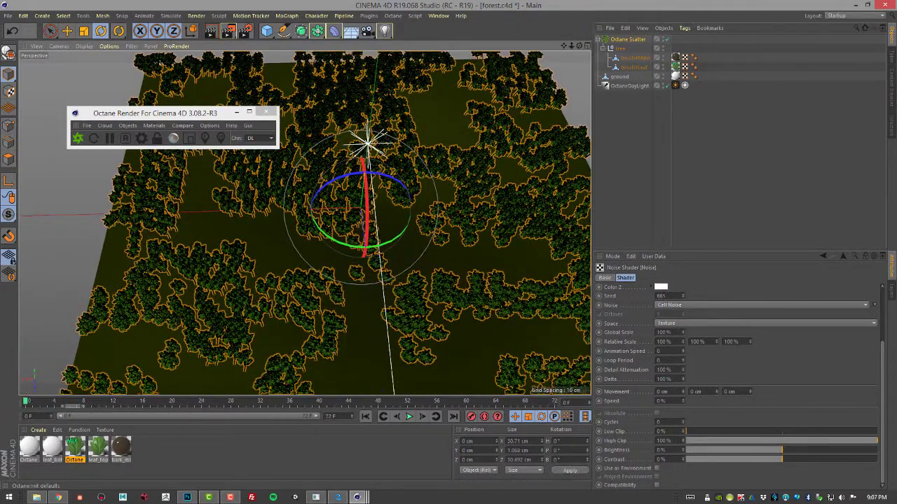
left_click_drag(883, 353, 882, 293)
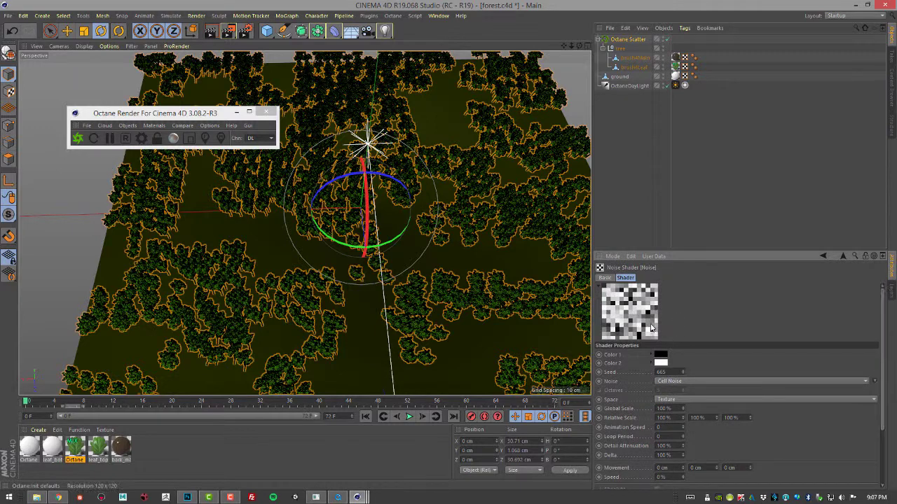
left_click(676, 381)
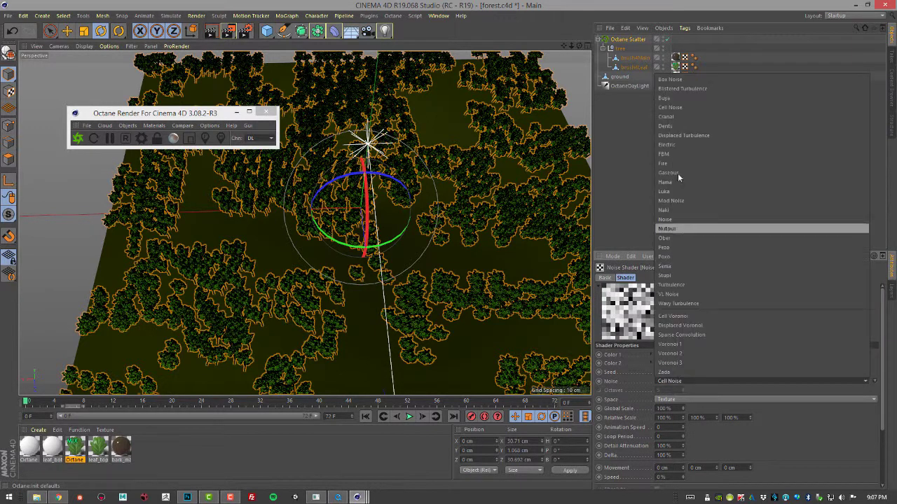
left_click(674, 117)
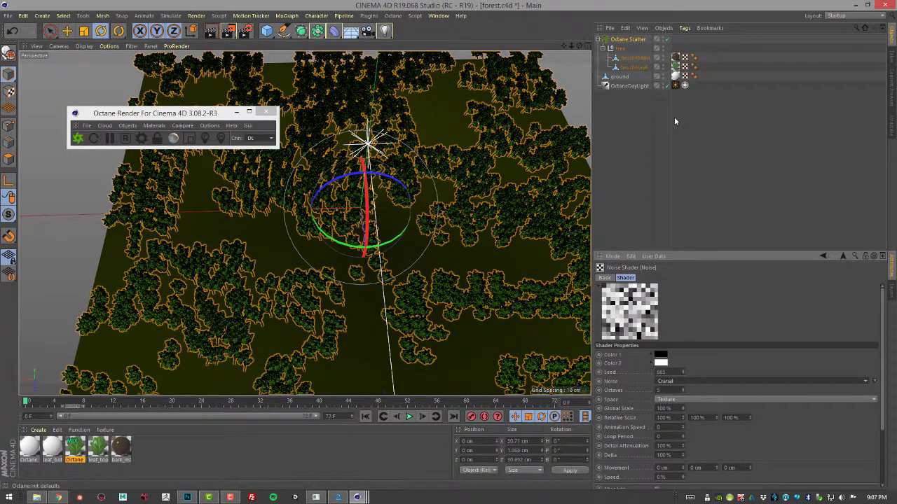
left_click(674, 381)
left_click(674, 286)
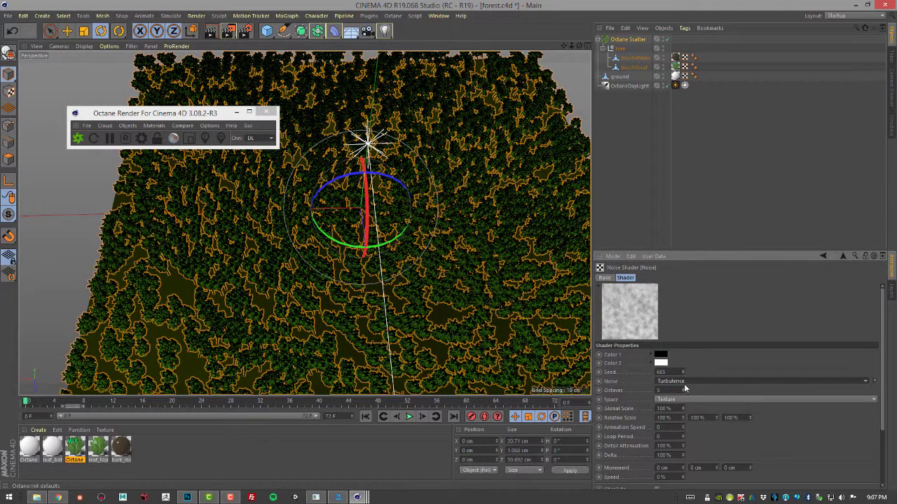
Step: Switch the noise to VL Noise and lower High Clip to 62%
left_click(686, 382)
left_click(676, 295)
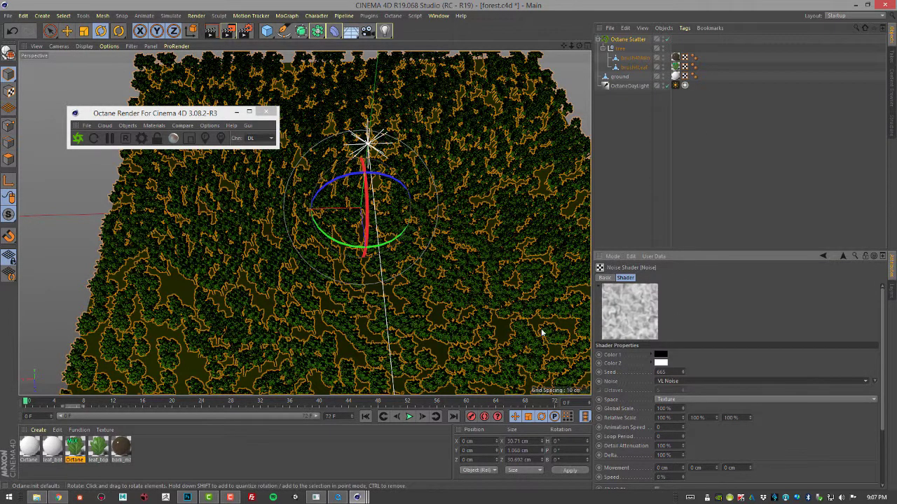
left_click_drag(541, 333, 547, 316, "alt")
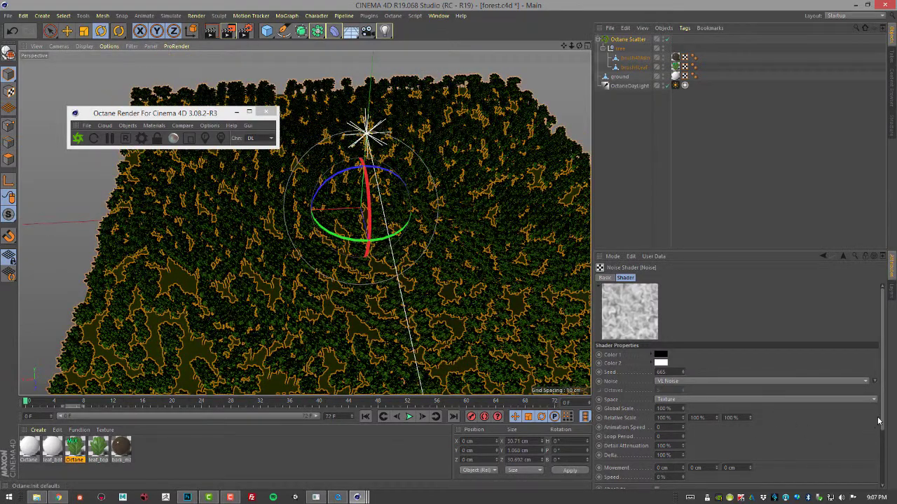
left_click_drag(882, 426, 881, 490)
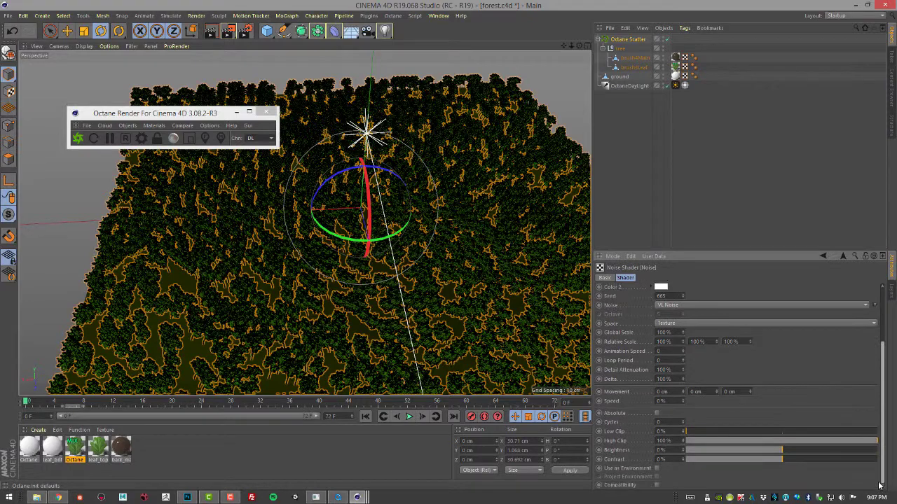
left_click_drag(846, 440, 781, 460)
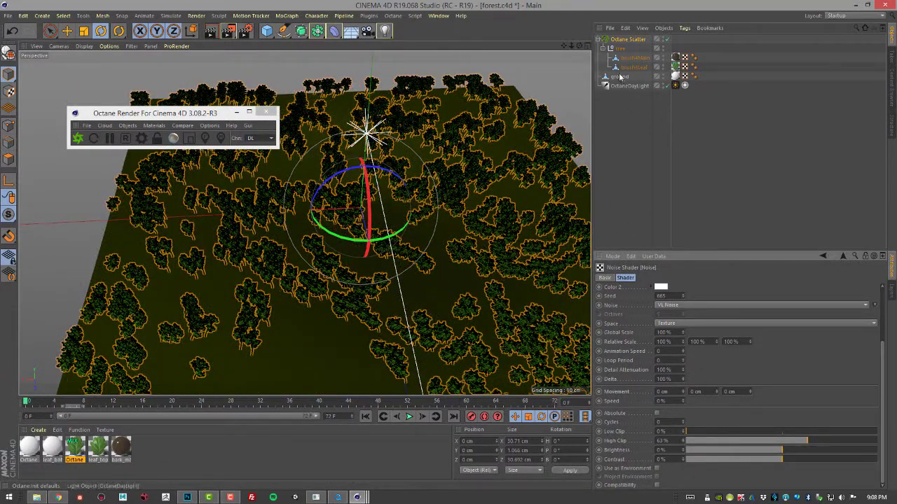
Step: Make the scattered trees' scale follow the distribution noise
left_click(627, 40)
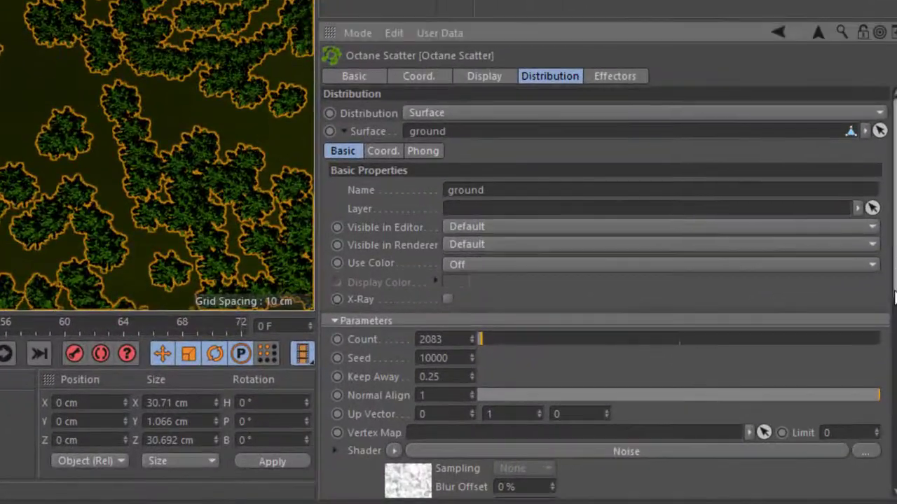
scroll(873, 451, "down", 5)
scroll(880, 421, "down", 3)
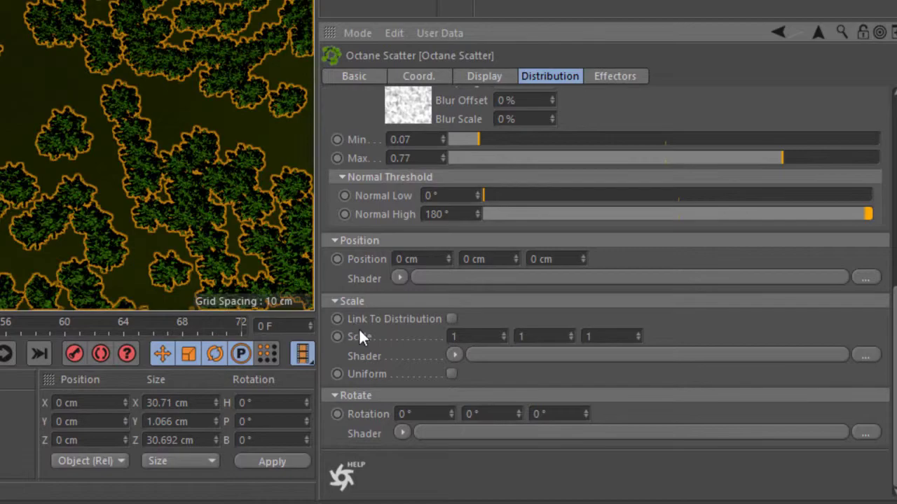
left_click(452, 319)
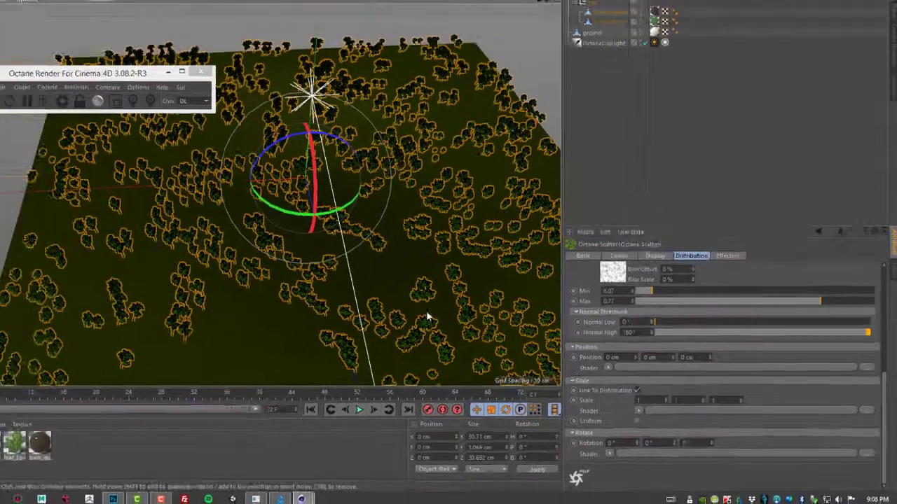
Step: Set the distribution Min to 0.02 and Max to 0.91
left_click_drag(426, 318, 512, 348, "alt")
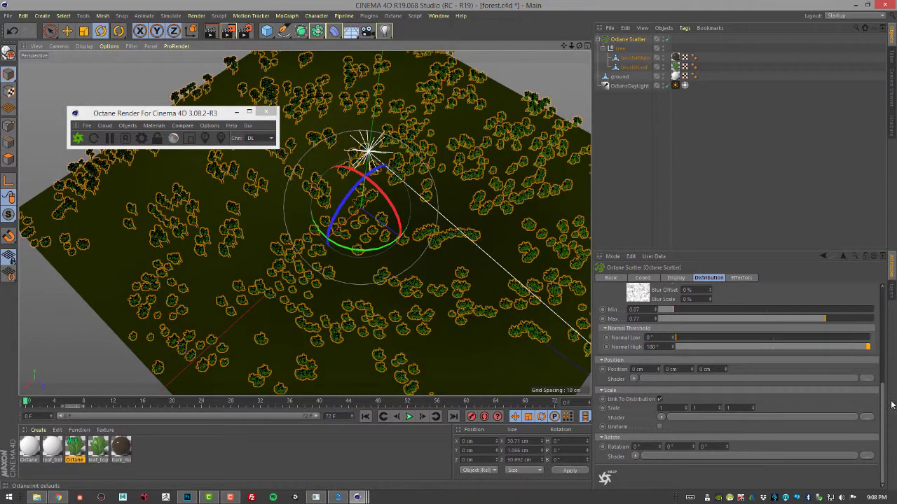
left_click_drag(452, 325, 384, 309, "alt")
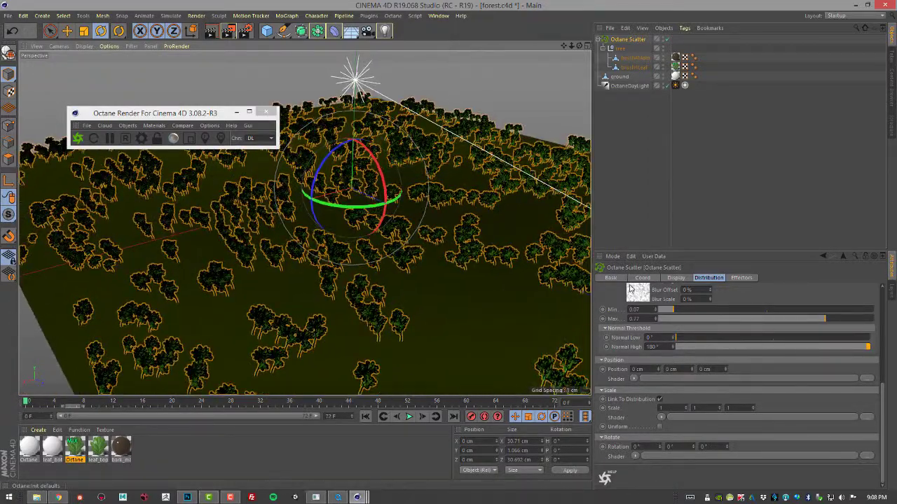
left_click_drag(673, 309, 660, 309)
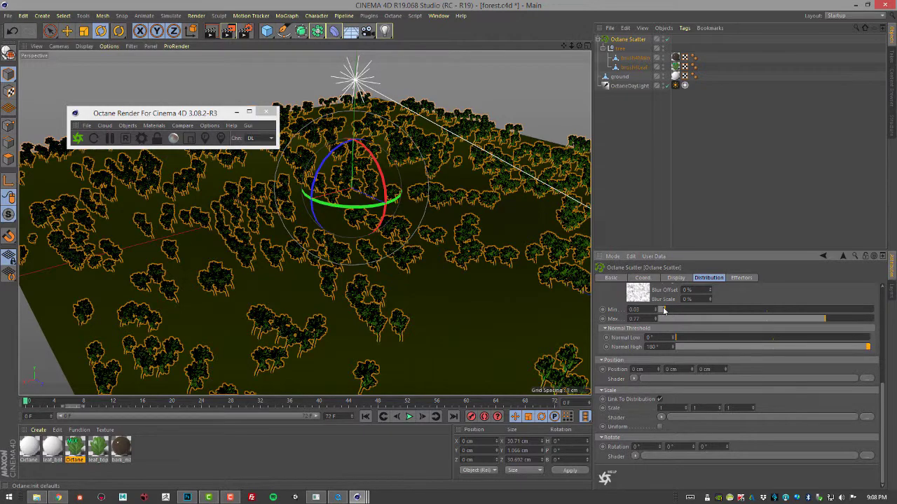
left_click_drag(826, 321, 856, 319)
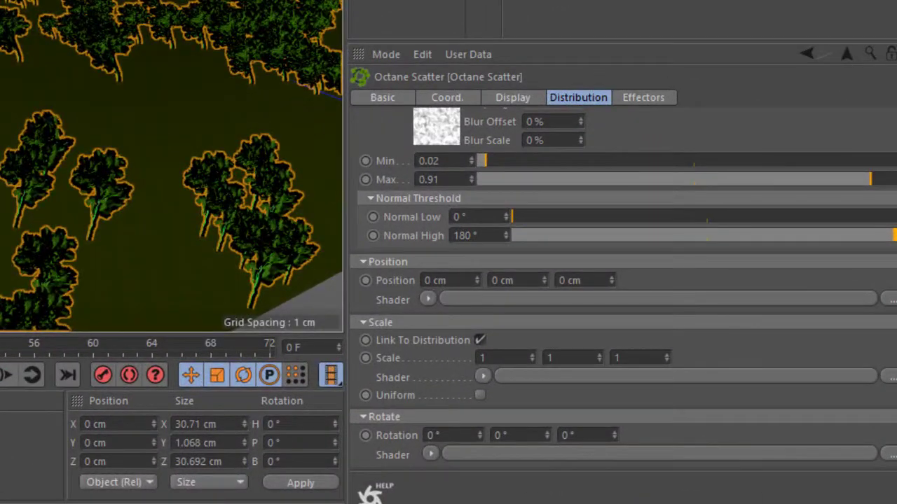
Step: Drive the trees' rotation with a Noise shader and set the rotation heading to 25°
left_click(431, 454)
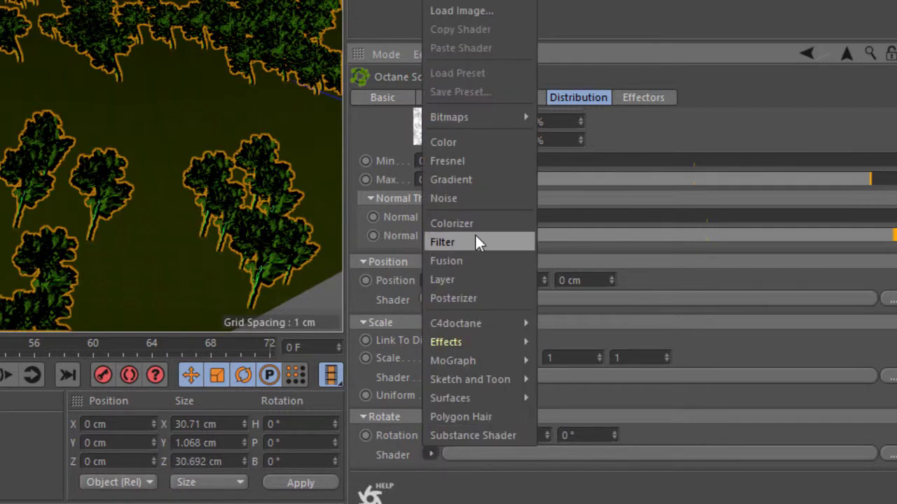
left_click(466, 199)
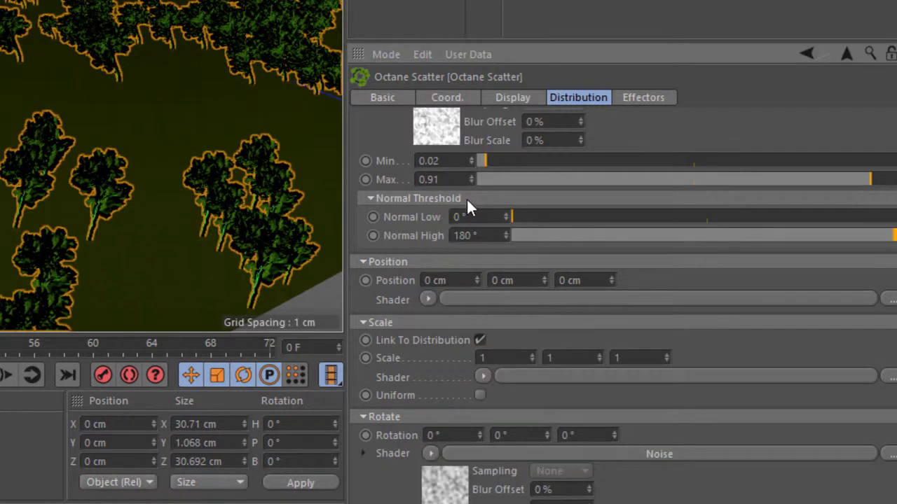
left_click(453, 440)
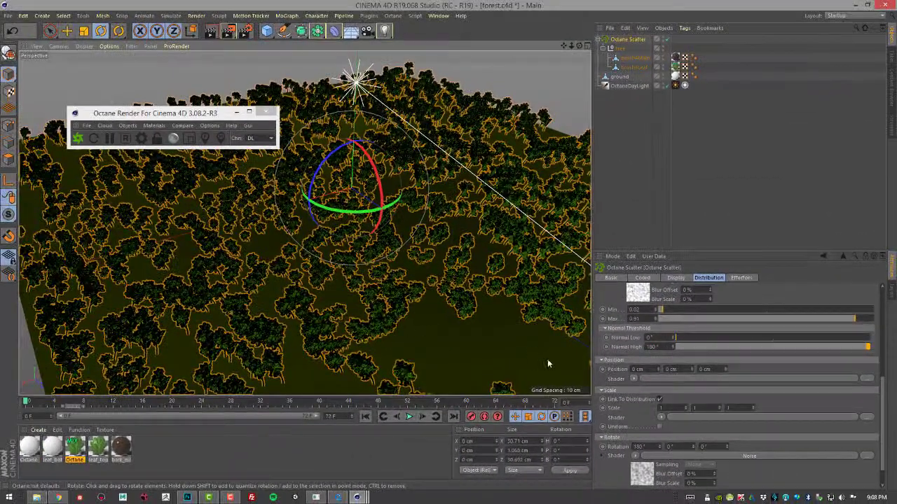
left_click(639, 446)
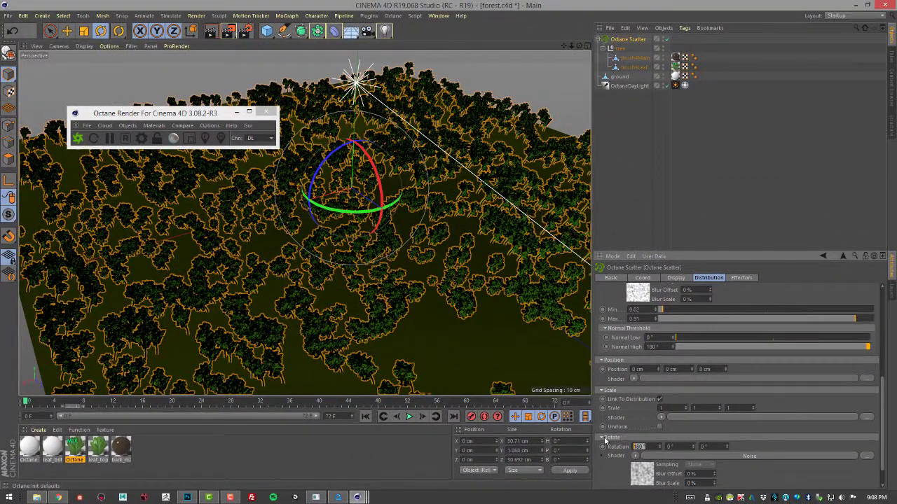
type("25")
key("Return")
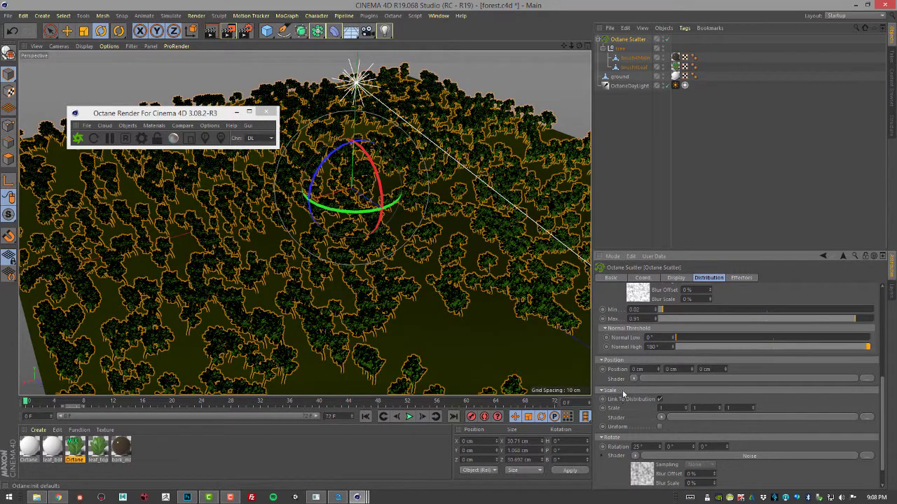
Step: Re-enter the rotation heading as 250° and check the forest from above
left_click_drag(456, 318, 436, 344, "alt")
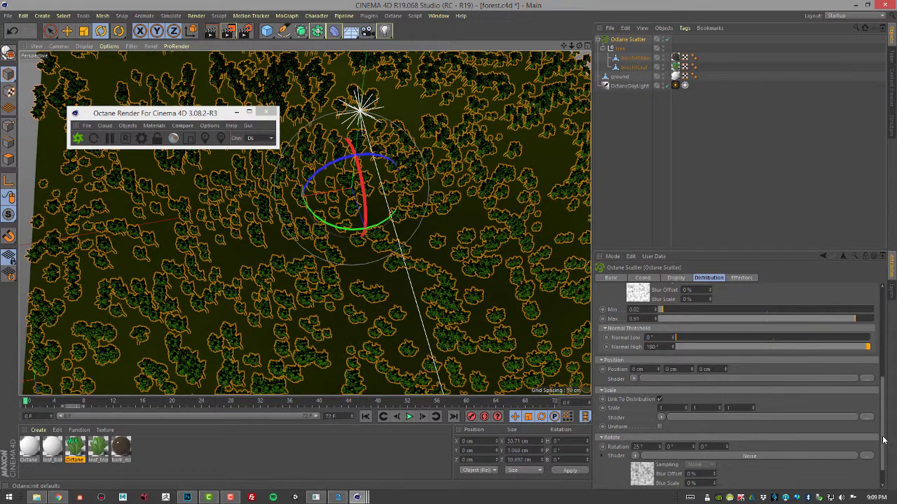
left_click_drag(885, 443, 885, 463)
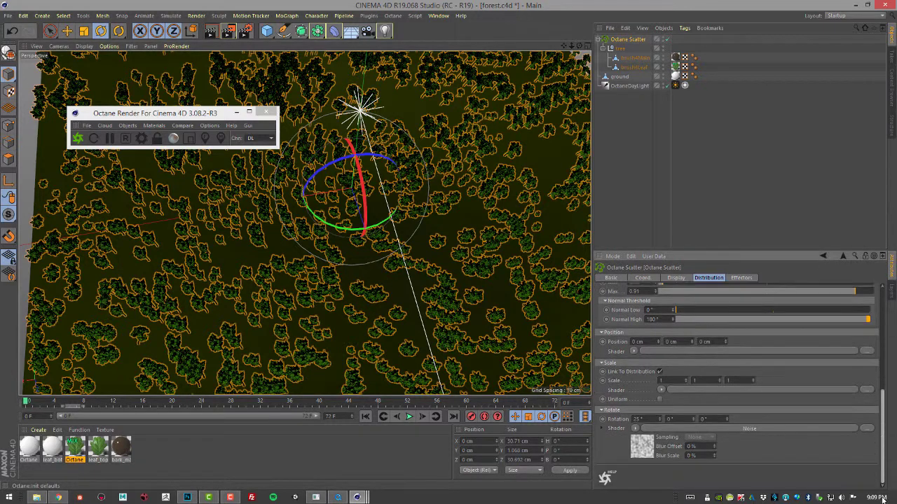
double_click(637, 419)
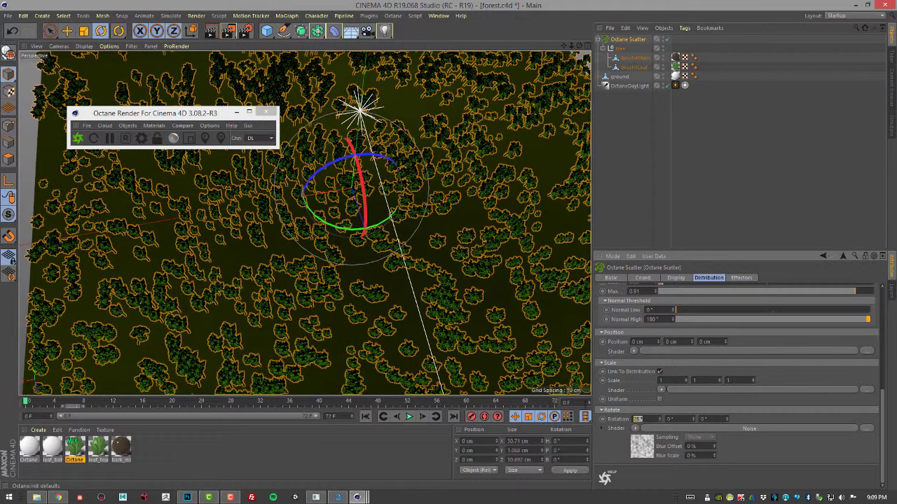
type("18")
type("0")
key("Return")
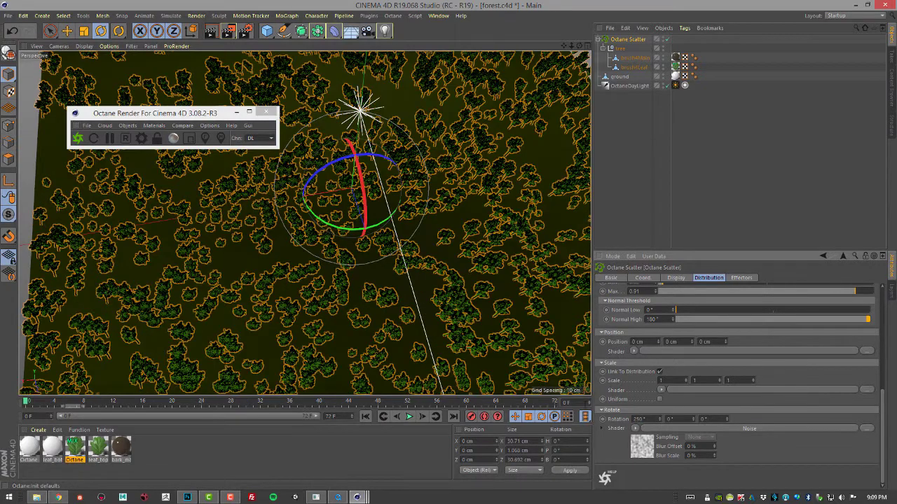
left_click_drag(450, 284, 439, 255, "alt")
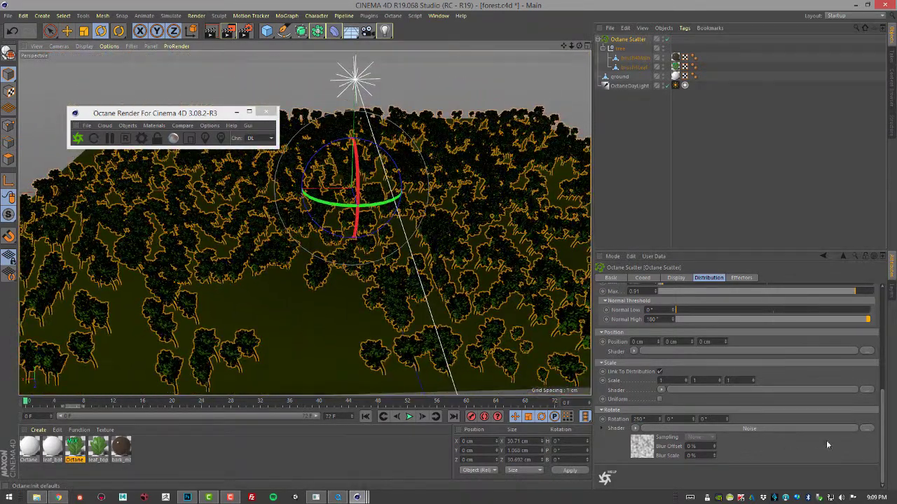
Step: Reduce the scatter's Normal Align so trees align less to the ground normals
scroll(887, 429, "up", 8)
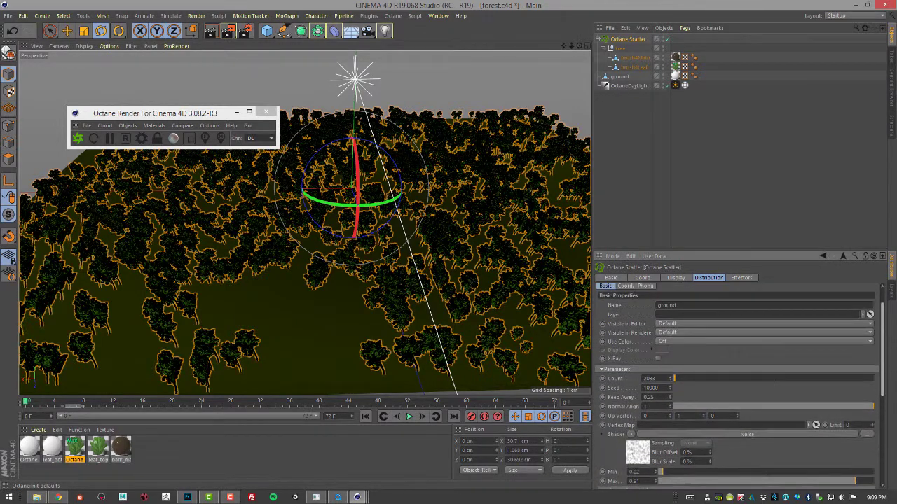
scroll(739, 385, "up", 2)
left_click_drag(868, 437, 888, 440)
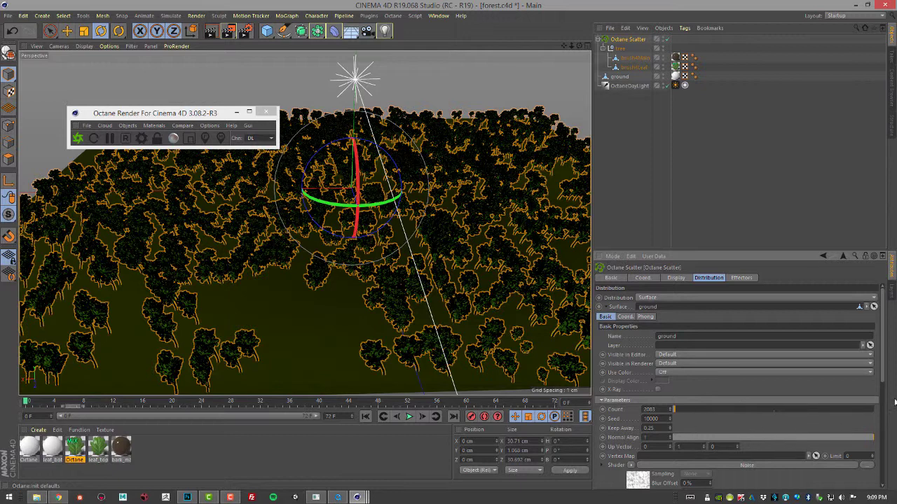
left_click_drag(881, 377, 876, 492)
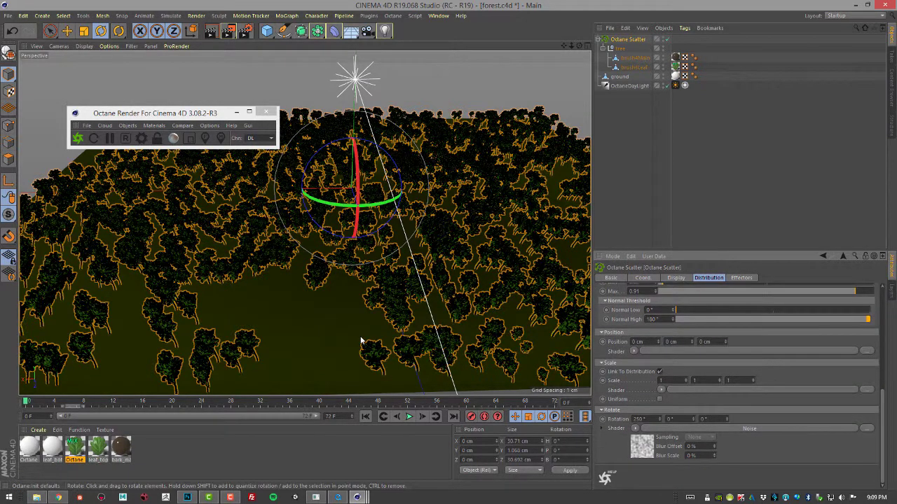
Step: Set the distribution Min to 0.01 and Max to 0.96
left_click_drag(362, 342, 382, 350, "alt")
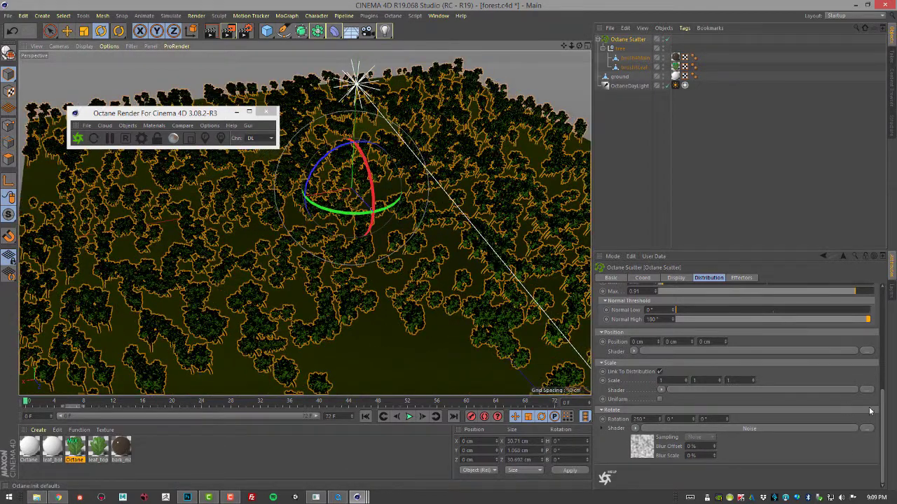
left_click_drag(884, 410, 885, 368)
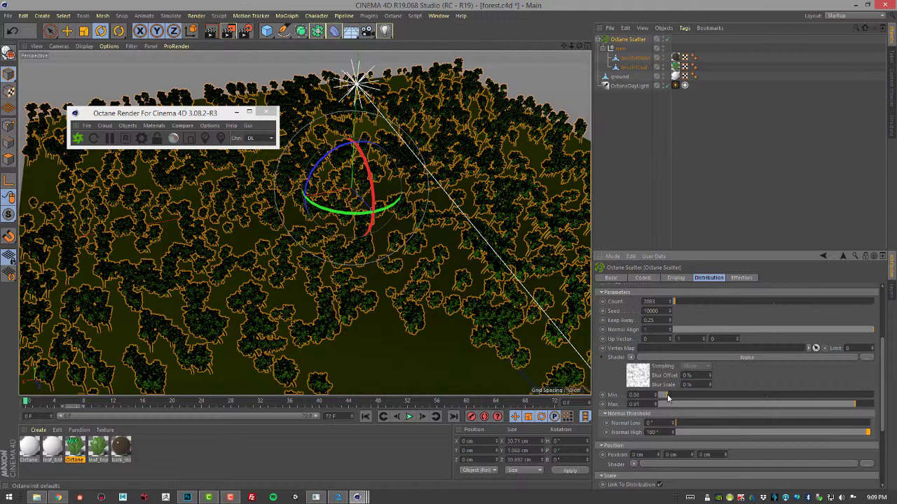
left_click_drag(662, 395, 658, 395)
left_click_drag(853, 405, 880, 355)
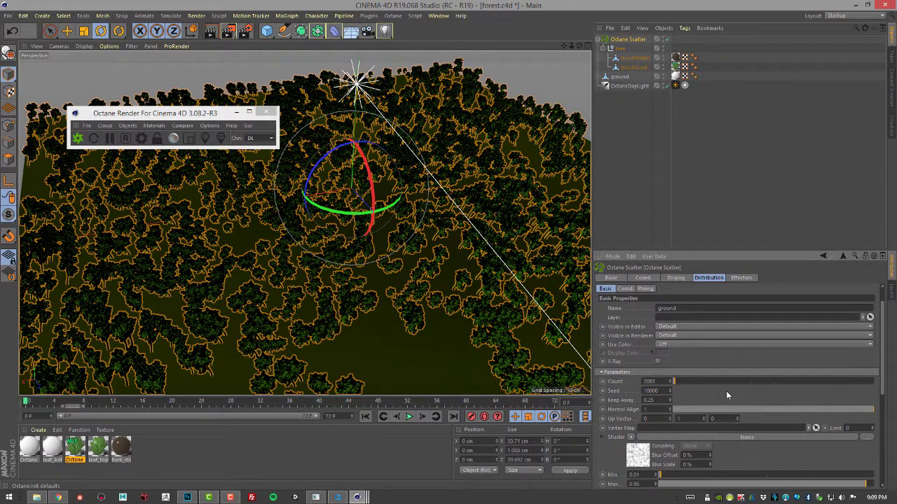
Step: Raise the distribution Noise shader's High Clip to about 81% and increase its Brightness
left_click(666, 438)
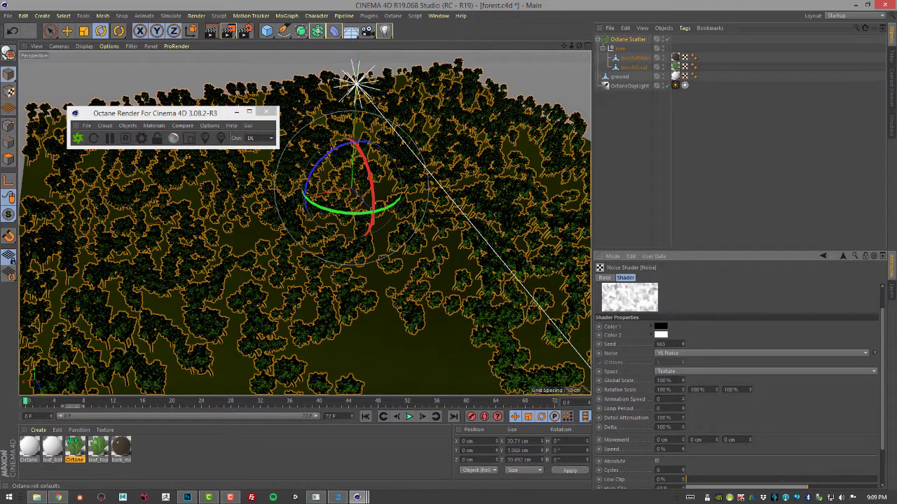
scroll(882, 403, "down", 2)
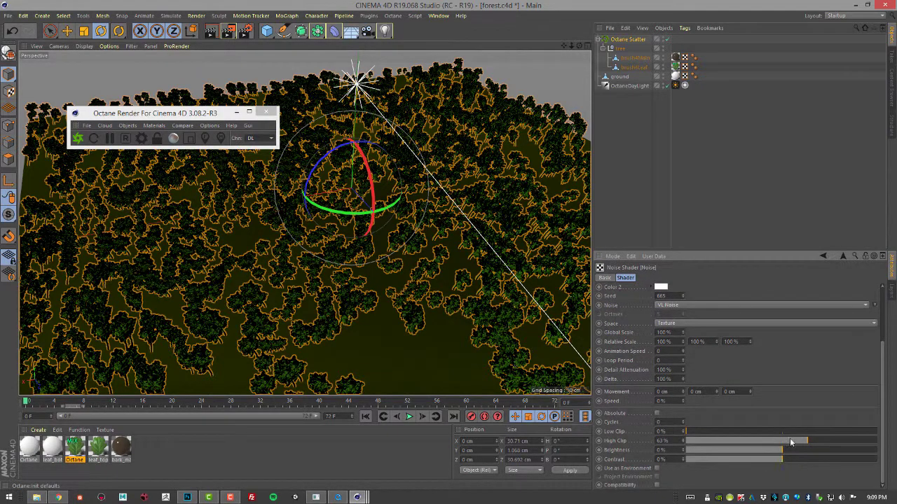
left_click_drag(790, 442, 842, 441)
left_click_drag(474, 300, 496, 302, "alt")
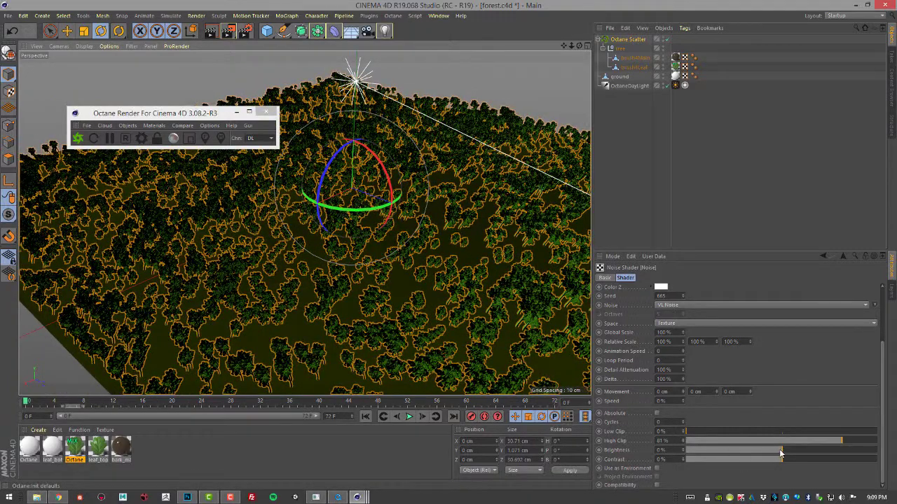
mouse_move(781, 453)
left_mouse_down()
mouse_move(813, 453)
mouse_move(775, 462)
mouse_move(785, 462)
left_mouse_up()
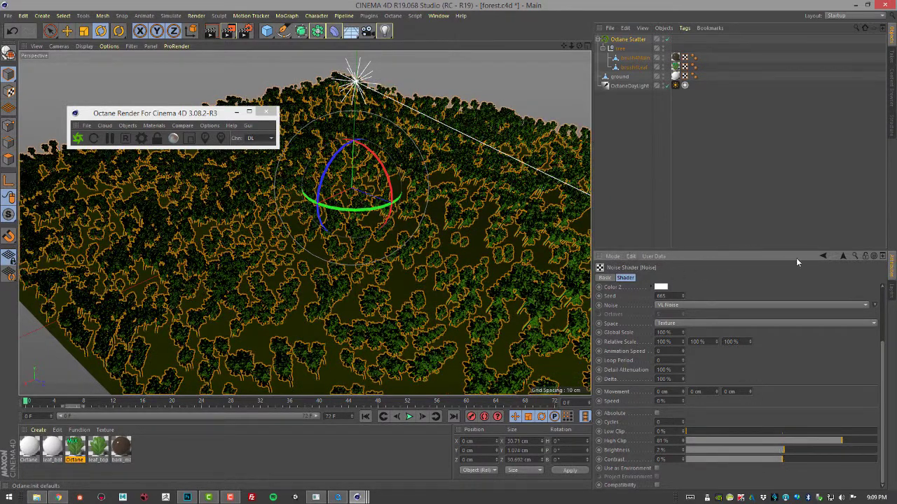
Step: Set the Octane Scatter distribution Count to 3500 trees
left_click(824, 256)
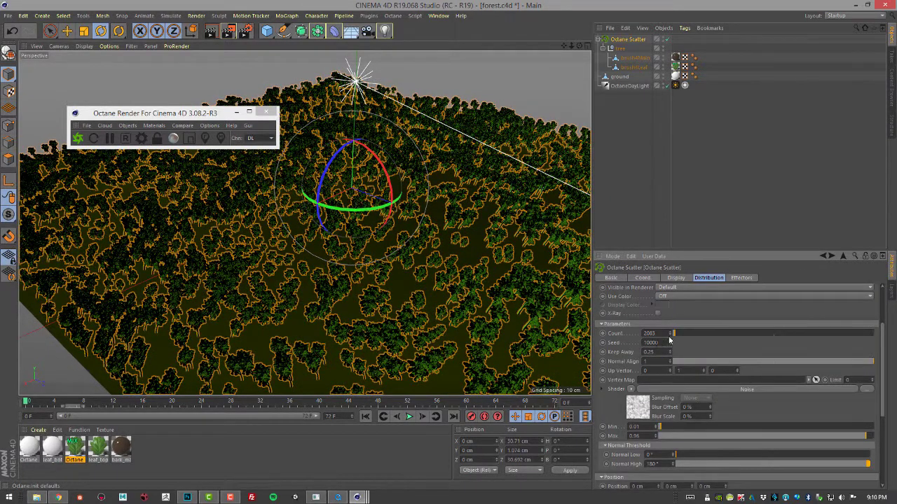
left_click_drag(676, 339, 678, 339)
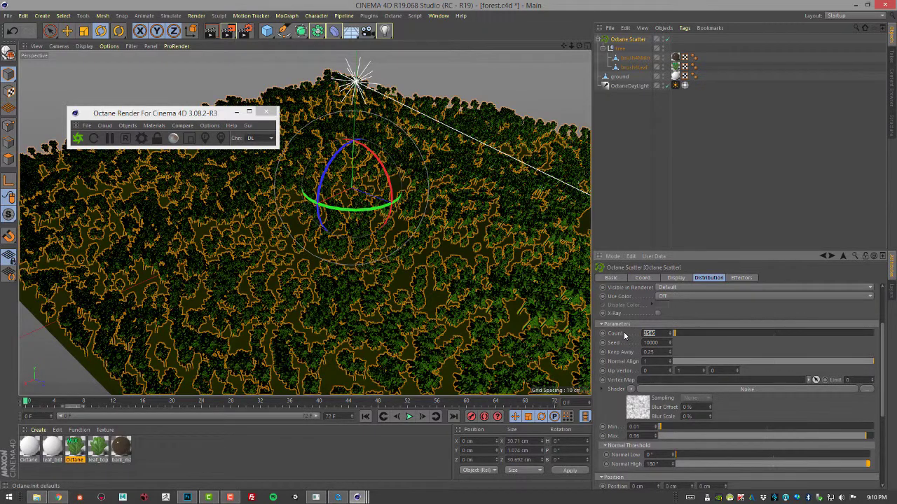
type("3500")
key("Return")
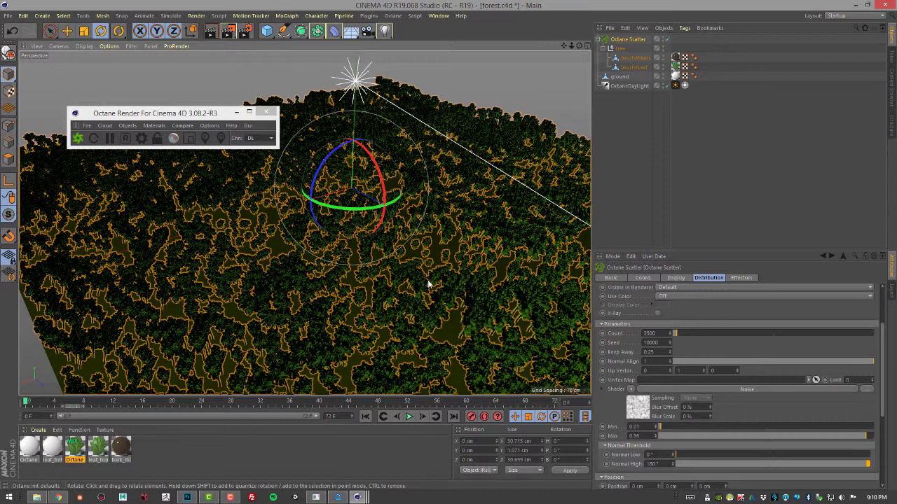
left_click(393, 15)
Step: Open the Octane Live Viewer and reposition it to watch the forest render
left_click(401, 40)
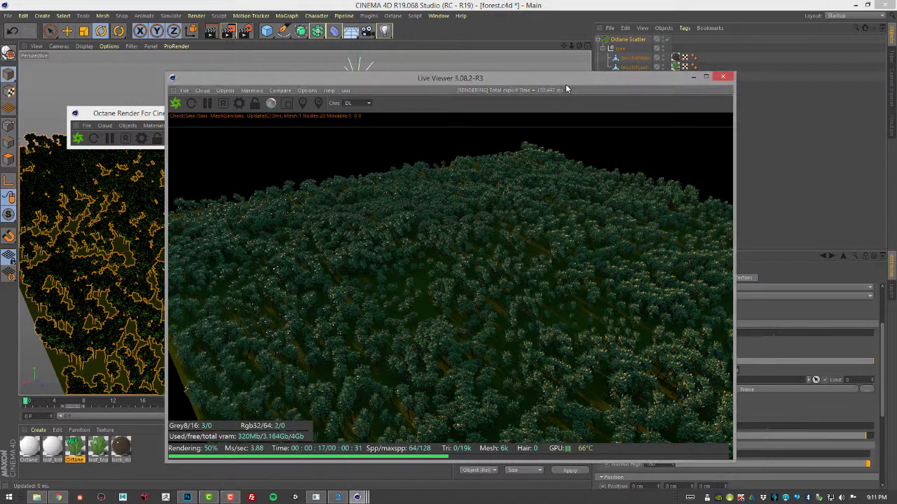
left_click_drag(565, 88, 541, 71)
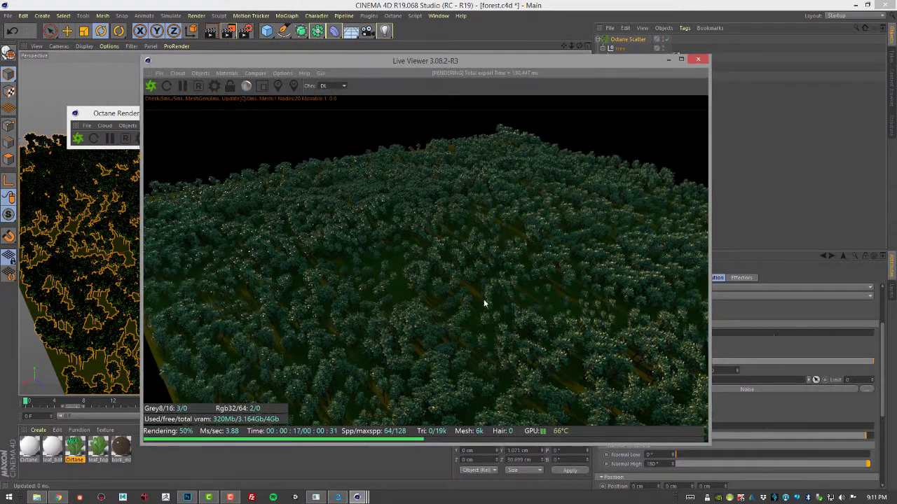